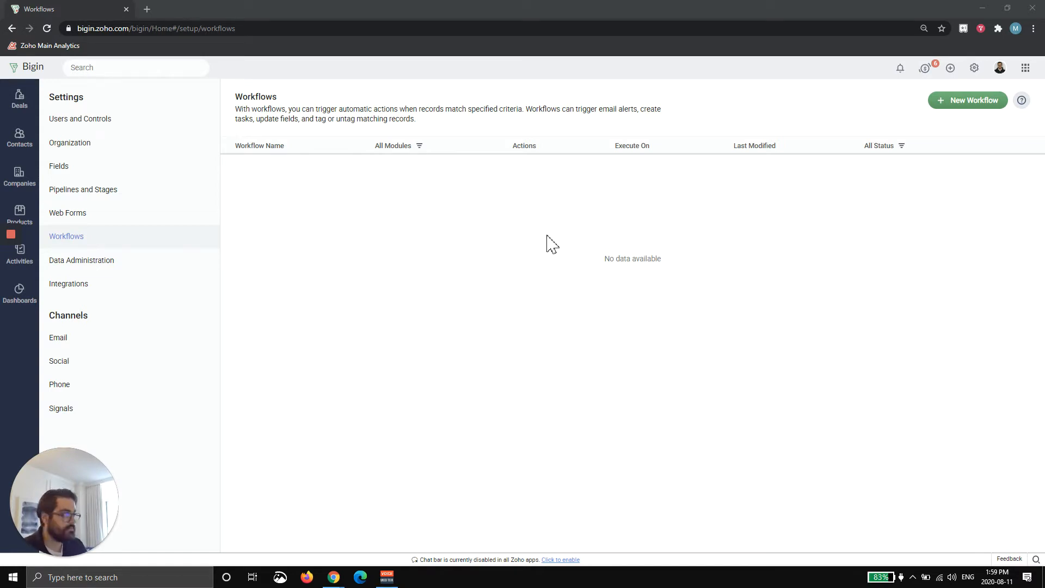
- Start a new workflow from the Workflows settings and choose the Deals module for it
{"action": "left_click", "coordinate": [974, 69]}
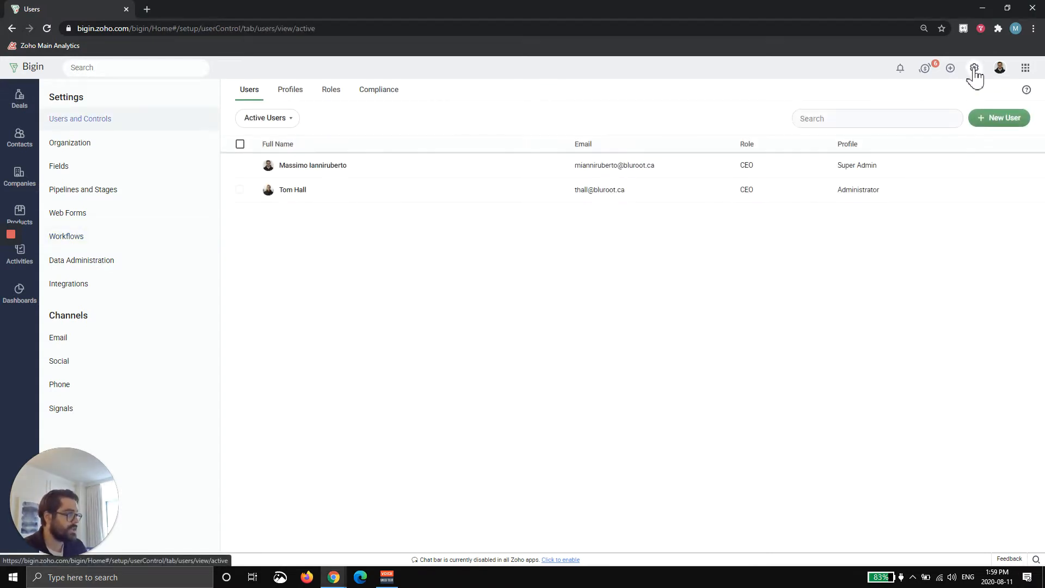
{"action": "left_click", "coordinate": [88, 243]}
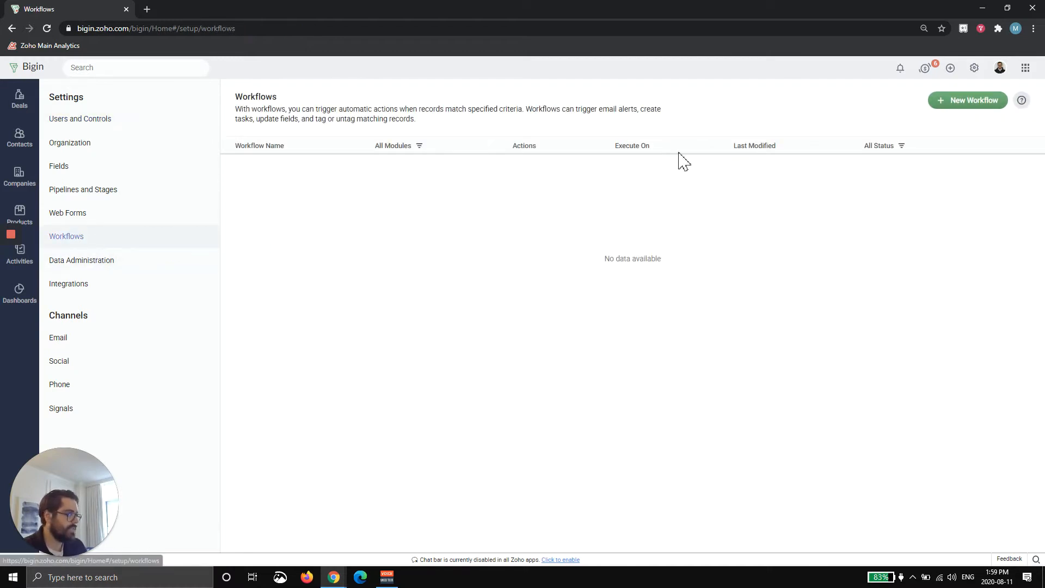
{"action": "left_click", "coordinate": [967, 100]}
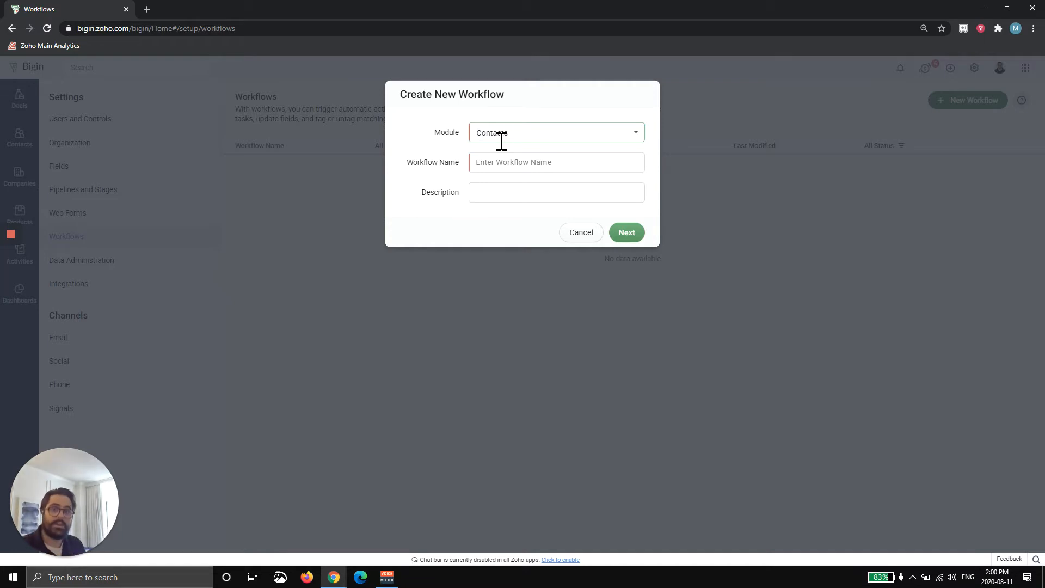
{"action": "left_click", "coordinate": [501, 143]}
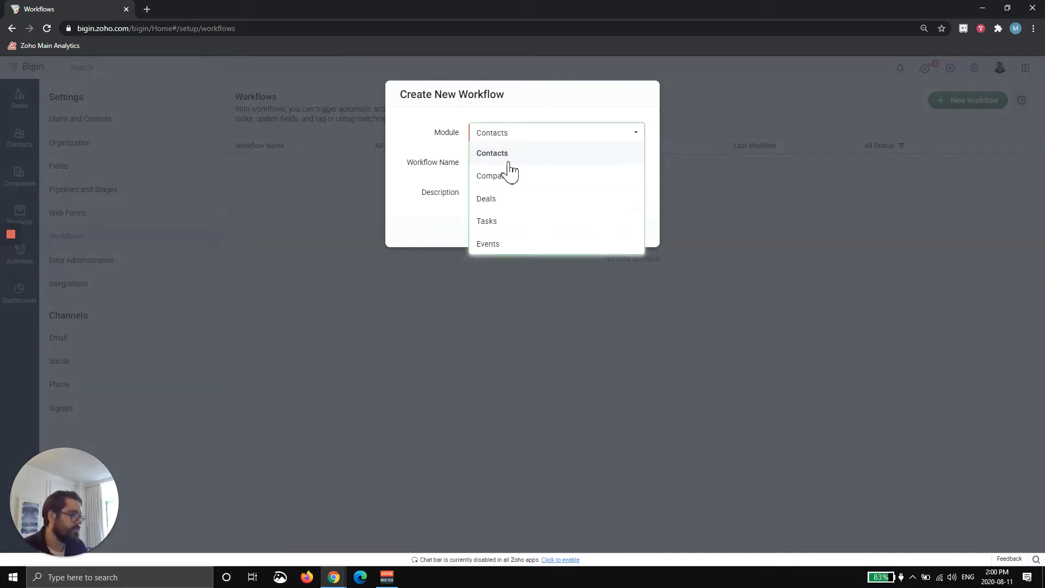
{"action": "left_click", "coordinate": [500, 199]}
- Name the workflow "New Internal Sale Notification" and proceed to its trigger setup
{"action": "left_click", "coordinate": [515, 162]}
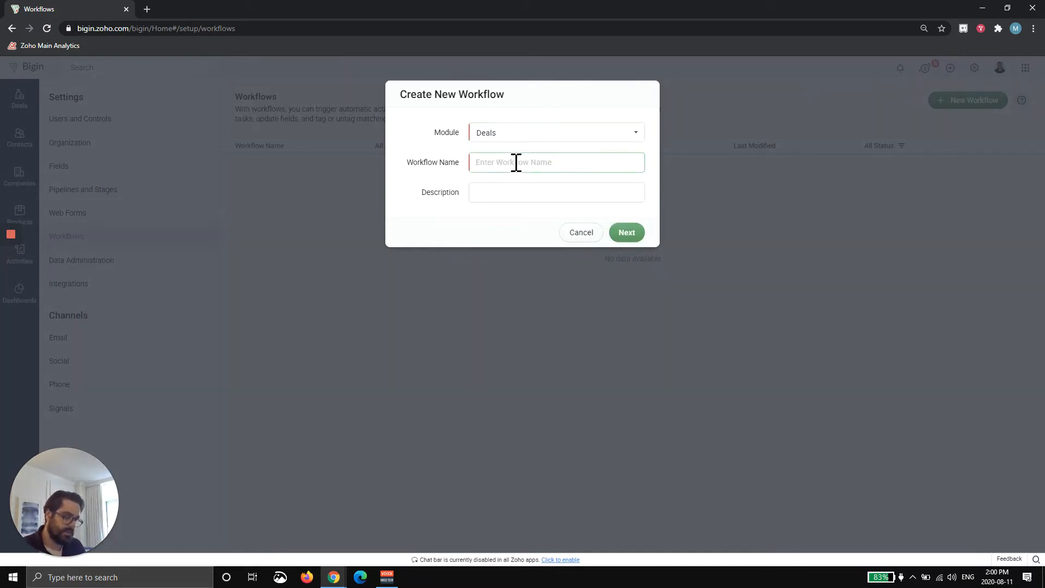
{"action": "type", "text": "New INternal"}
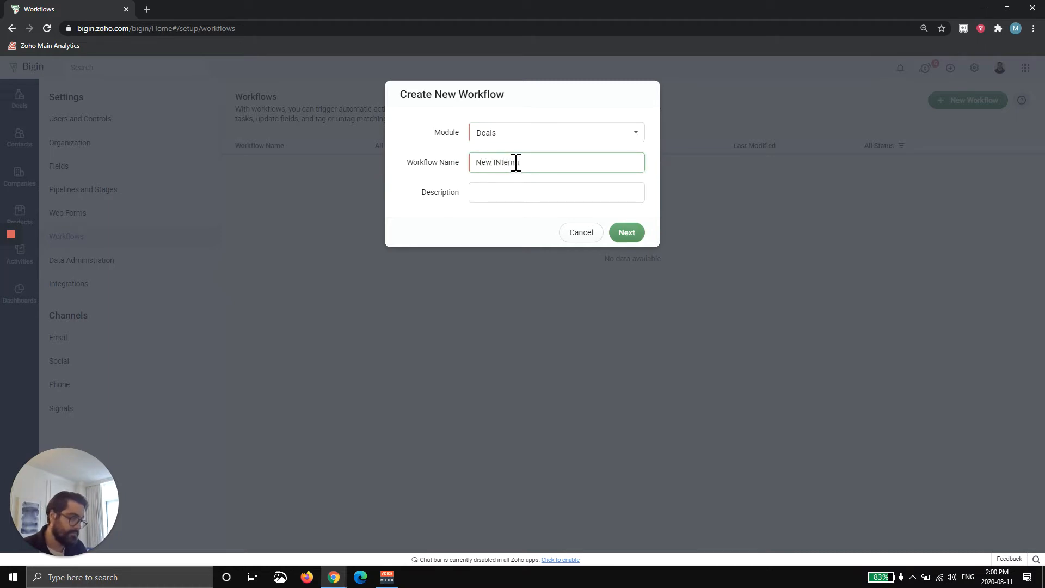
{"action": "key", "text": "BackSpace"}
{"action": "key", "text": "BackSpace"}
{"action": "key", "text": "BackSpace"}
{"action": "key", "text": "BackSpace"}
{"action": "key", "text": "BackSpace"}
{"action": "key", "text": "BackSpace"}
{"action": "key", "text": "BackSpace"}
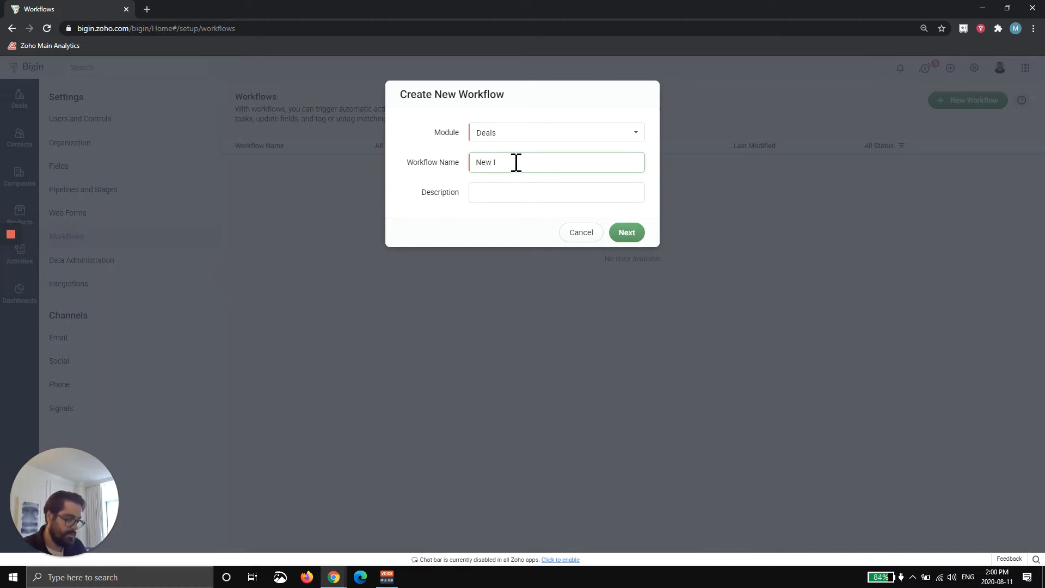
{"action": "type", "text": "nternal Sale Notification"}
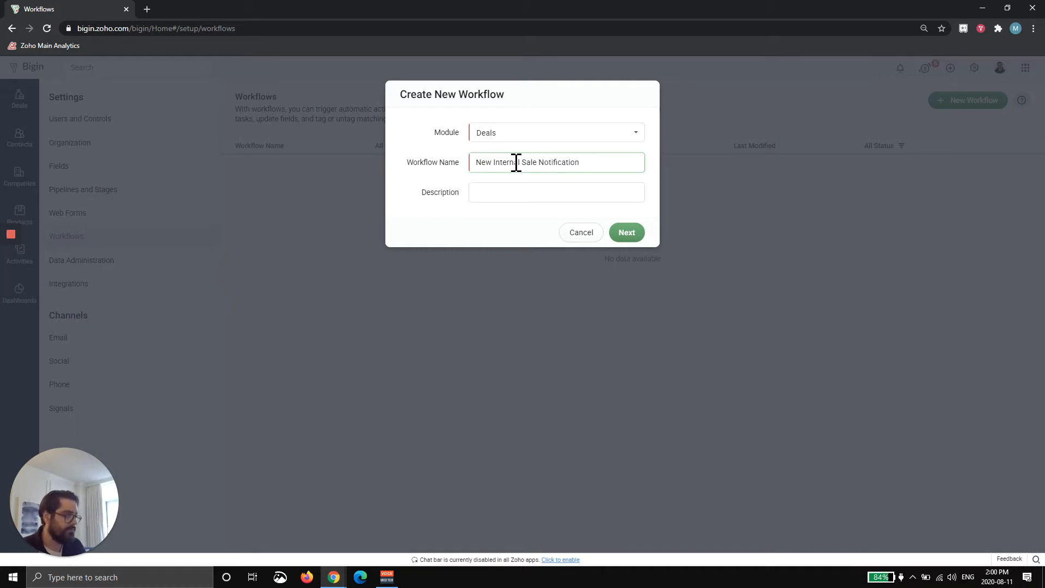
{"action": "left_click", "coordinate": [626, 232]}
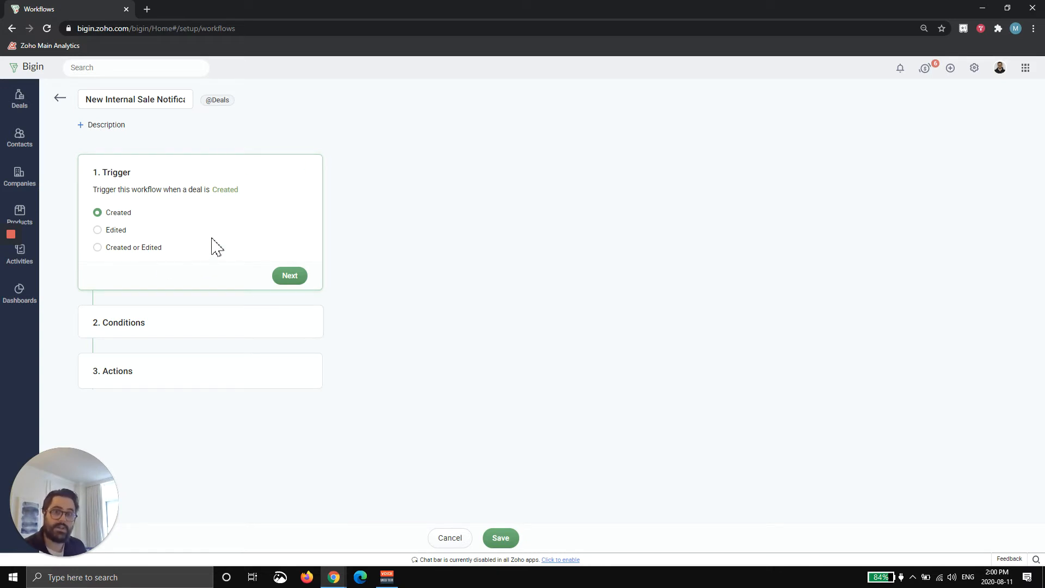
{"action": "left_click", "coordinate": [97, 230]}
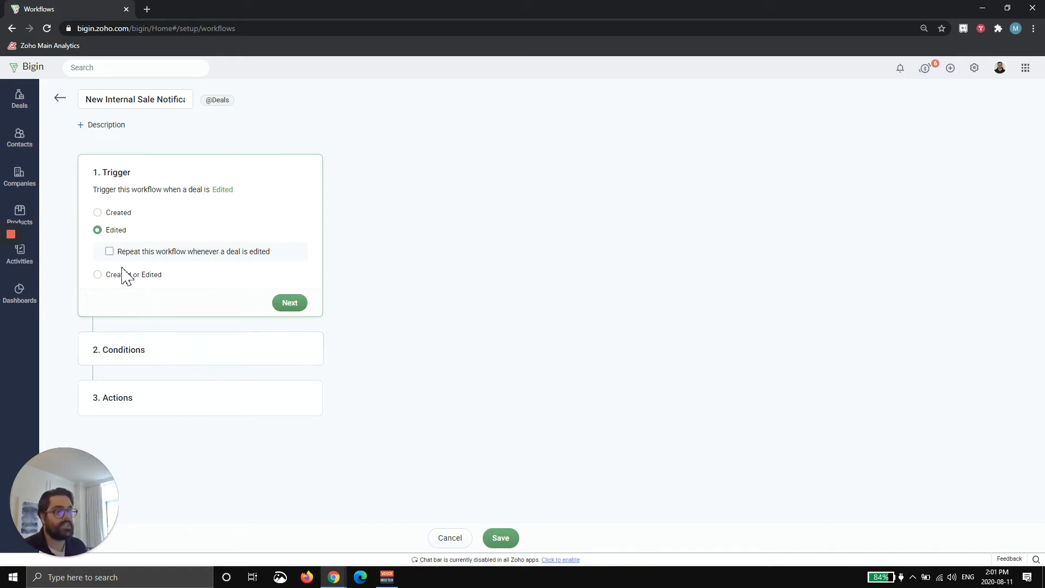
{"action": "left_click", "coordinate": [111, 251]}
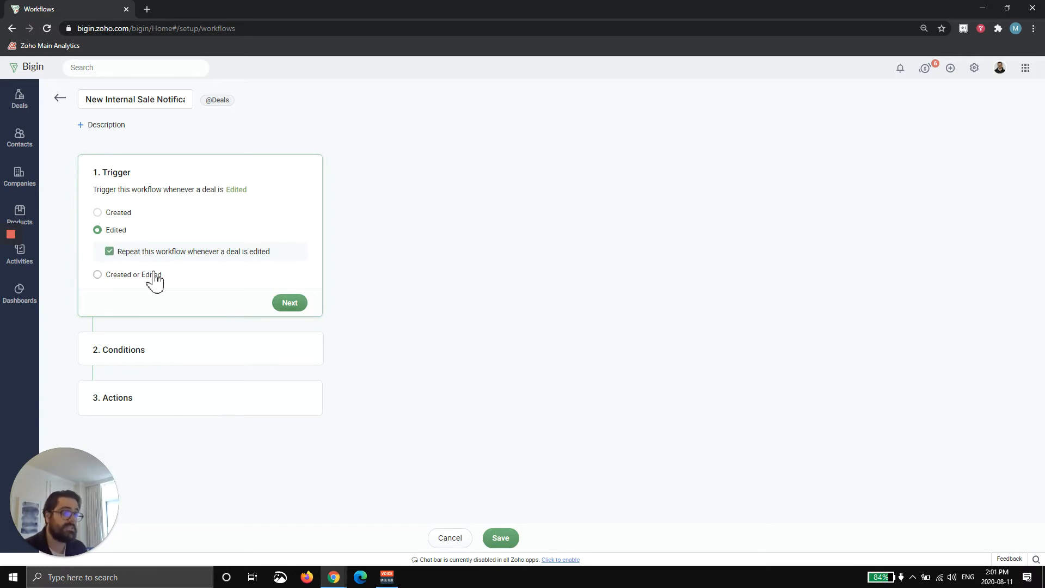
{"action": "left_click", "coordinate": [110, 252]}
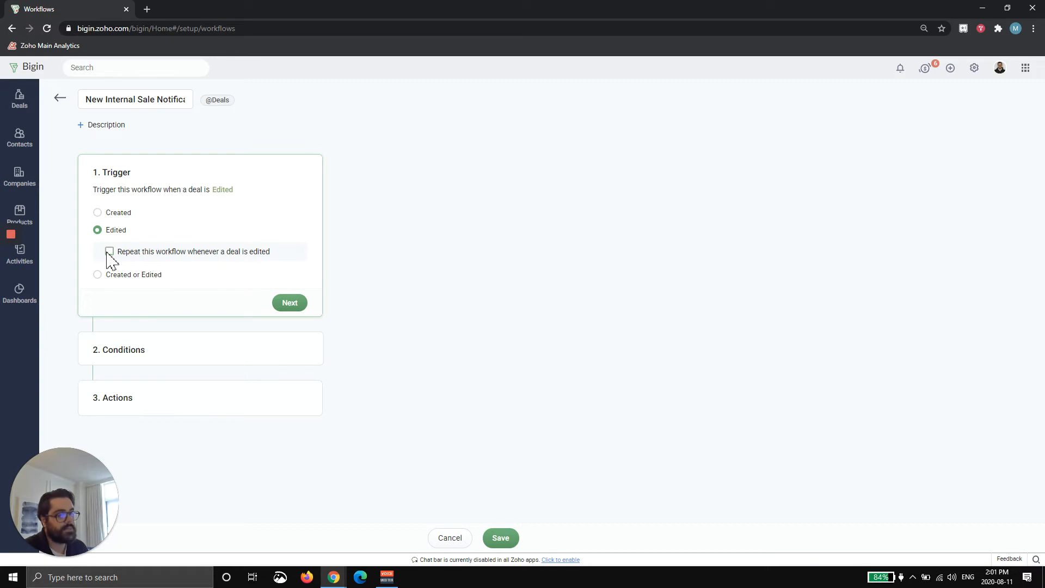
{"action": "left_click", "coordinate": [98, 275]}
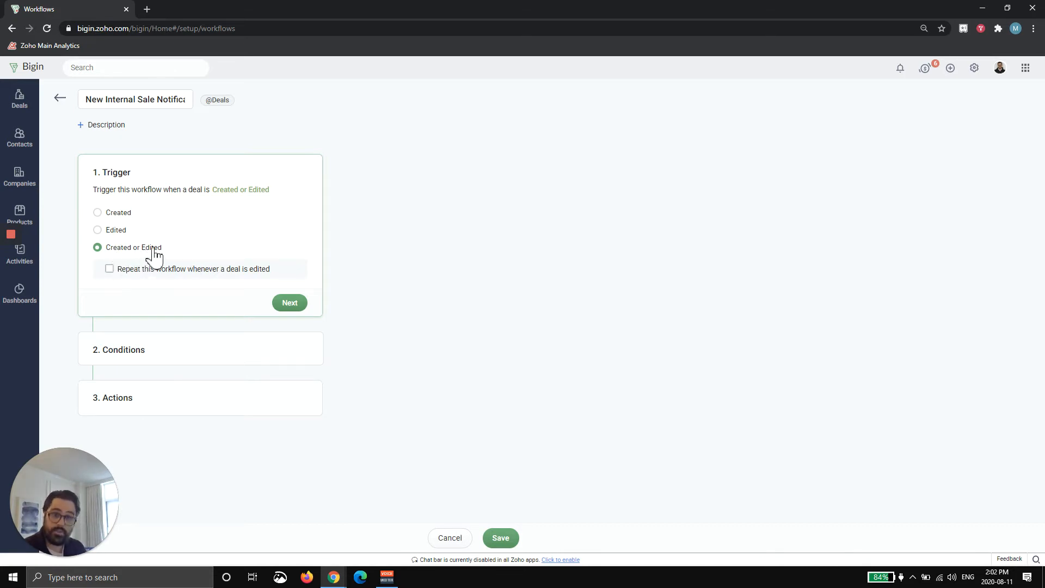
{"action": "left_click", "coordinate": [110, 270]}
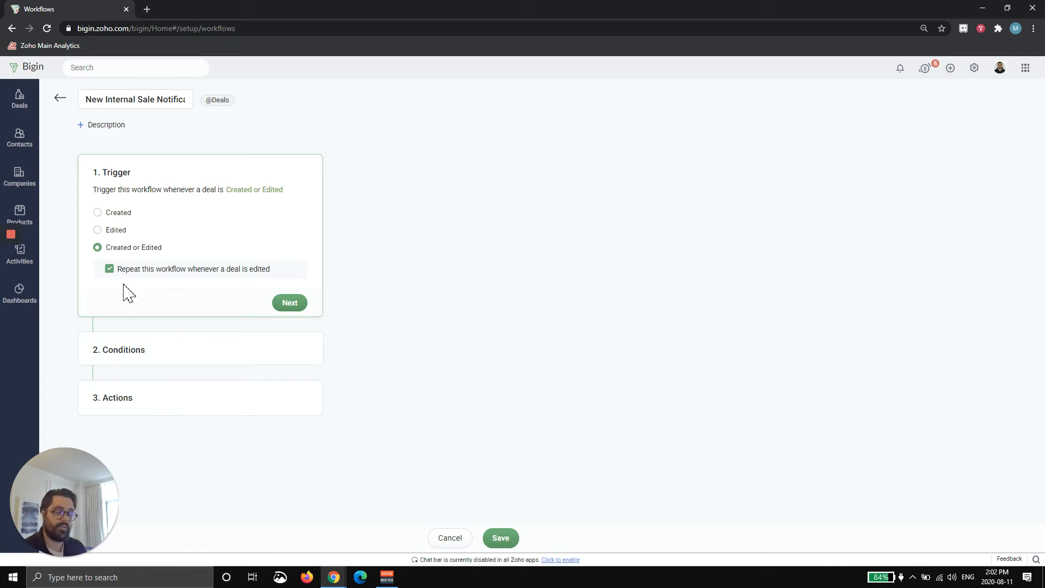
- Set the workflow to trigger when a deal is edited, without repeating on every edit, and continue to the conditions
{"action": "left_click", "coordinate": [98, 231]}
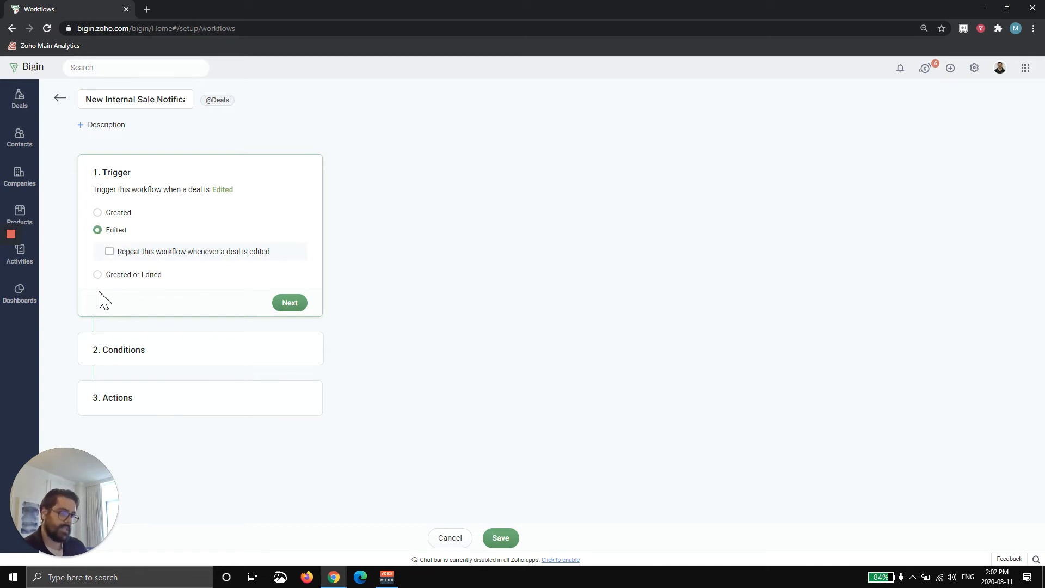
{"action": "left_click", "coordinate": [289, 303]}
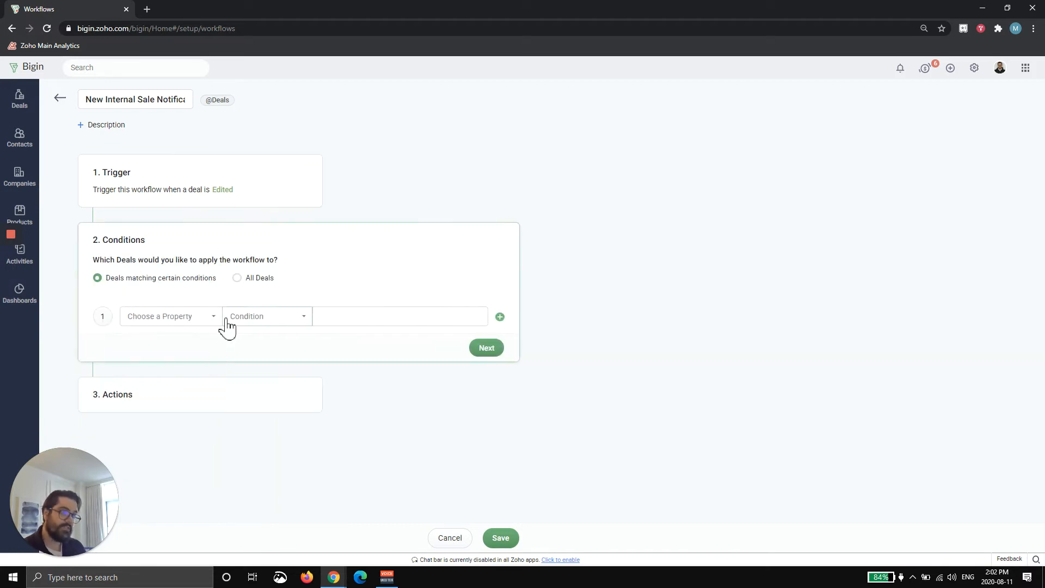
{"action": "left_click", "coordinate": [194, 317]}
{"action": "left_click", "coordinate": [237, 278]}
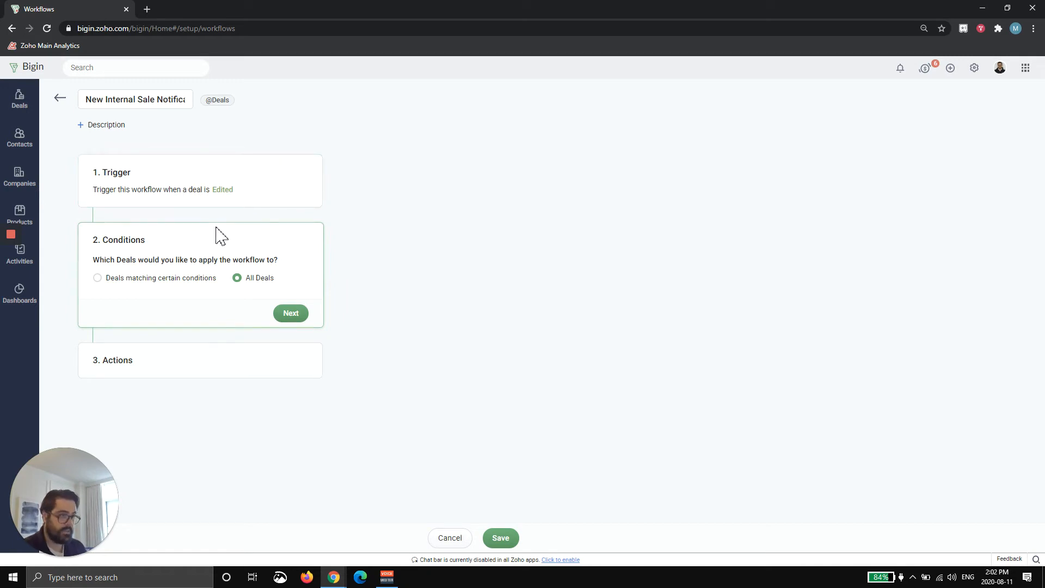
{"action": "left_click", "coordinate": [128, 279]}
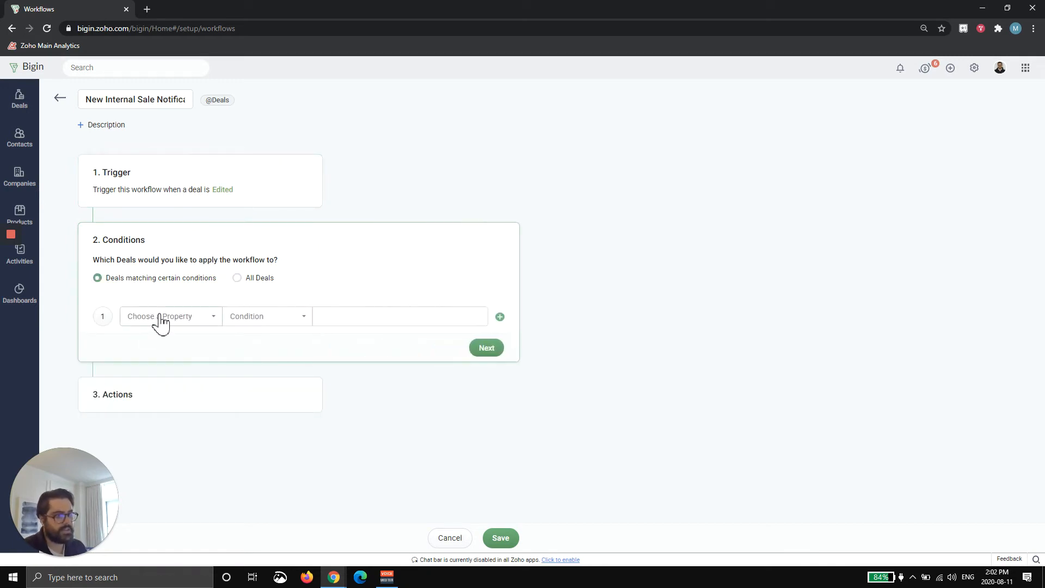
- Define the first condition for matching deals as Stage is Closed Won
{"action": "left_click", "coordinate": [158, 317]}
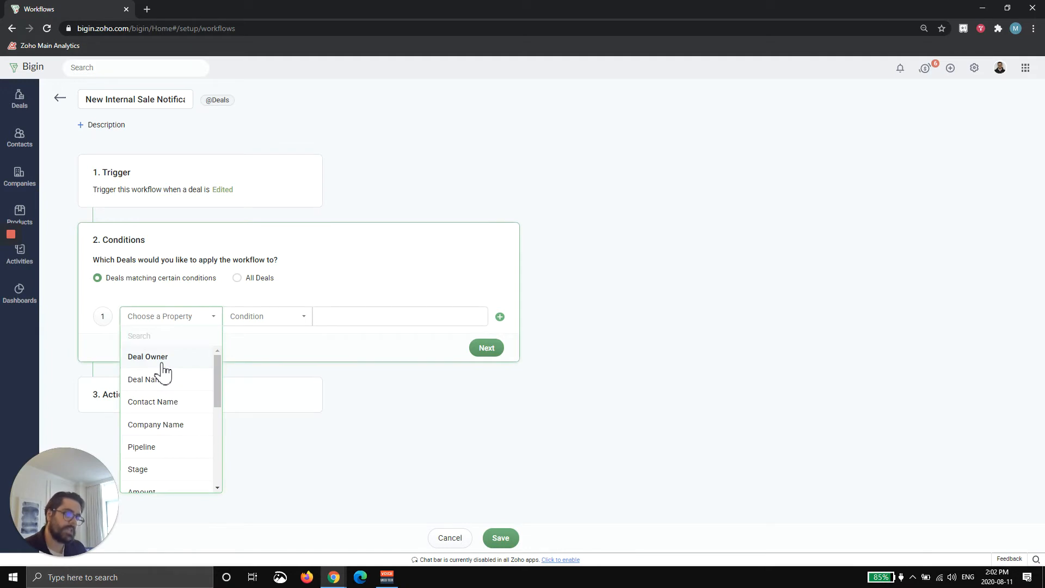
{"action": "scroll", "coordinate": [176, 419], "scroll_direction": "down", "scroll_amount": 5}
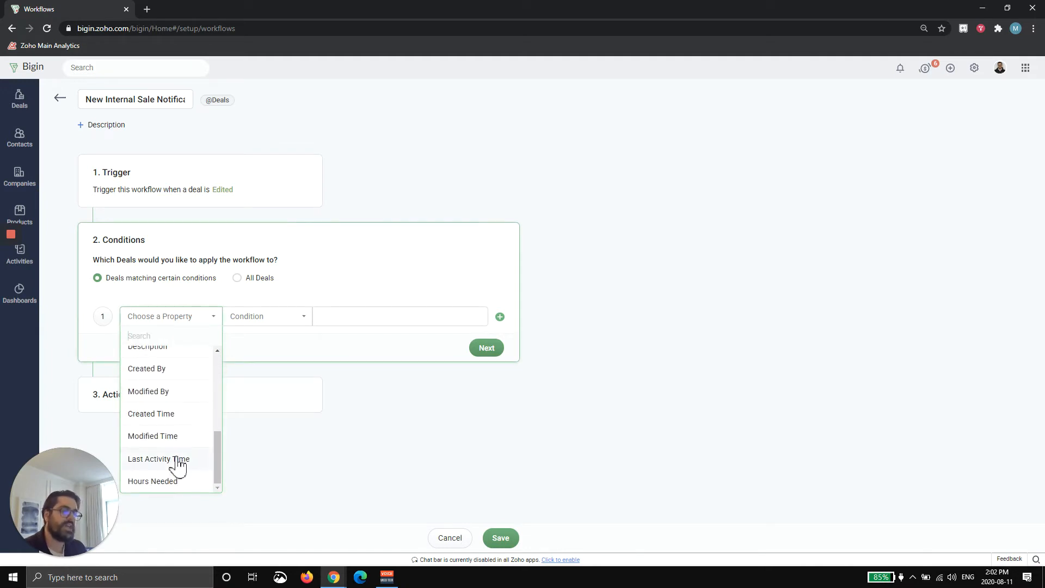
{"action": "scroll", "coordinate": [178, 463], "scroll_direction": "up", "scroll_amount": 5}
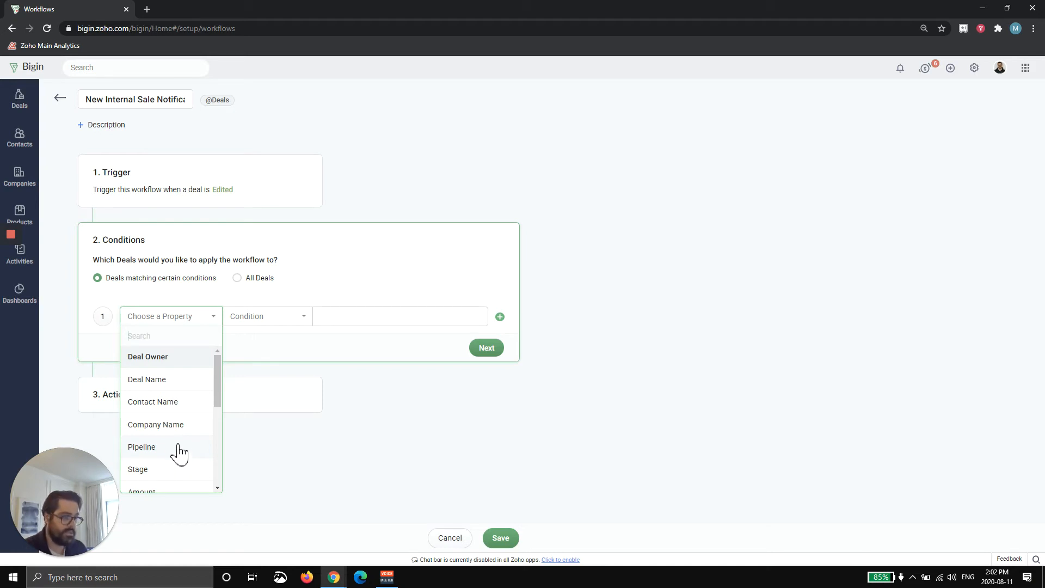
{"action": "left_click", "coordinate": [162, 471]}
{"action": "left_click", "coordinate": [353, 313]}
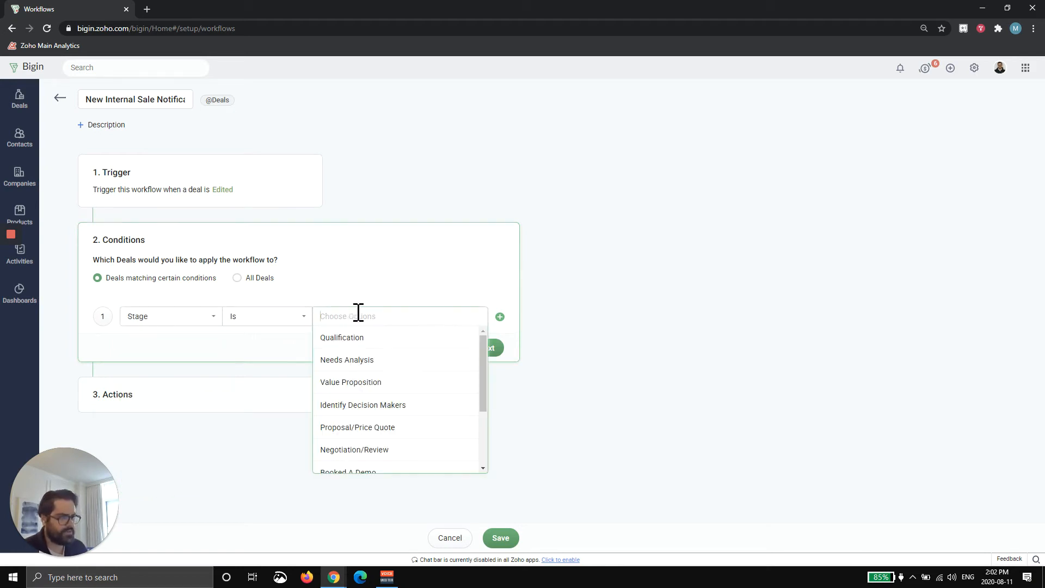
{"action": "scroll", "coordinate": [399, 406], "scroll_direction": "down", "scroll_amount": 3}
{"action": "left_click", "coordinate": [373, 442]}
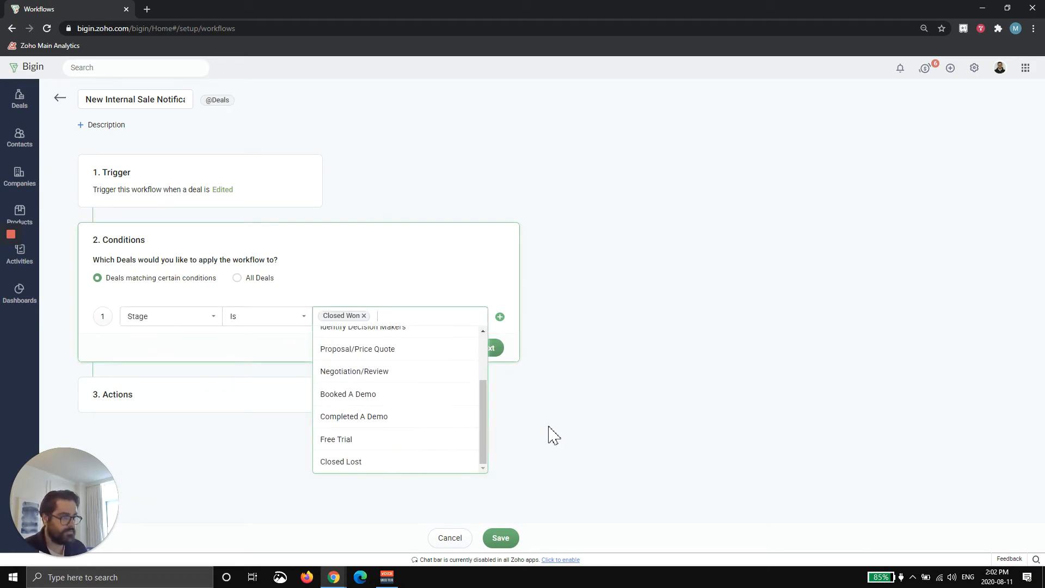
{"action": "left_click", "coordinate": [552, 435]}
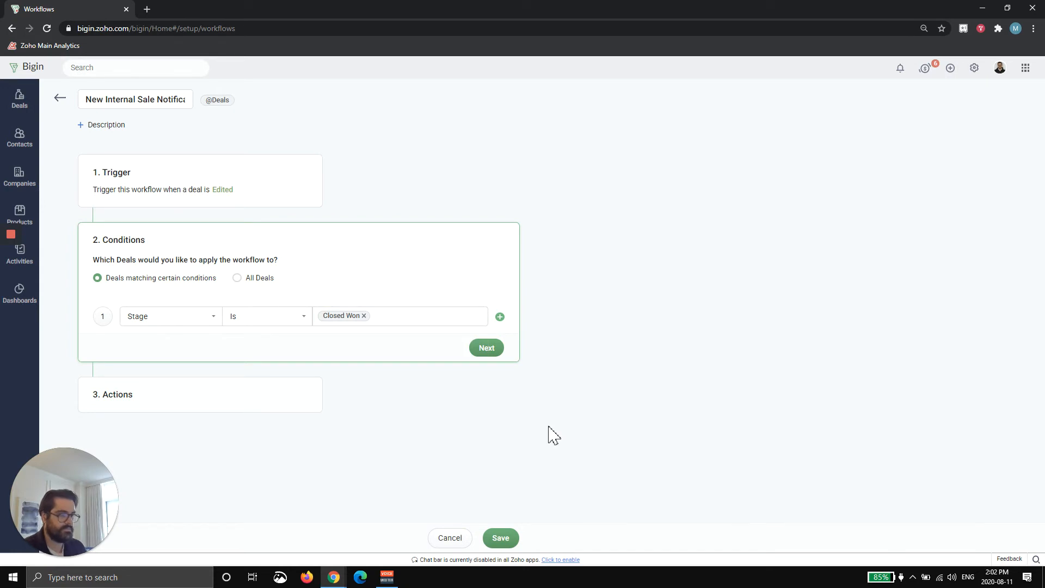
{"action": "left_click", "coordinate": [401, 320]}
{"action": "left_click", "coordinate": [578, 400]}
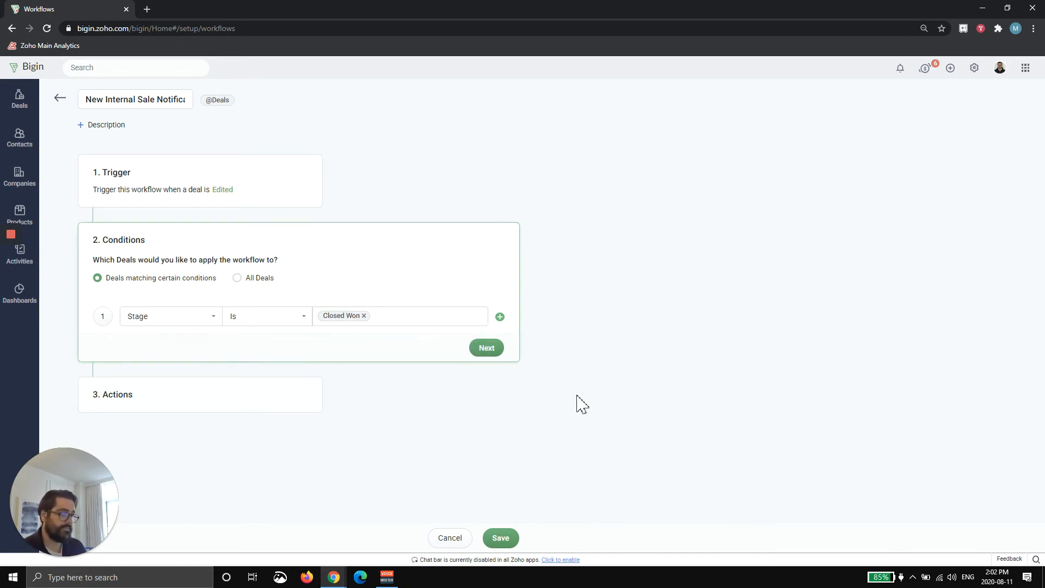
- Add a second AND condition, Pipeline is Consulting, and continue to the workflow's actions
{"action": "left_click", "coordinate": [500, 317]}
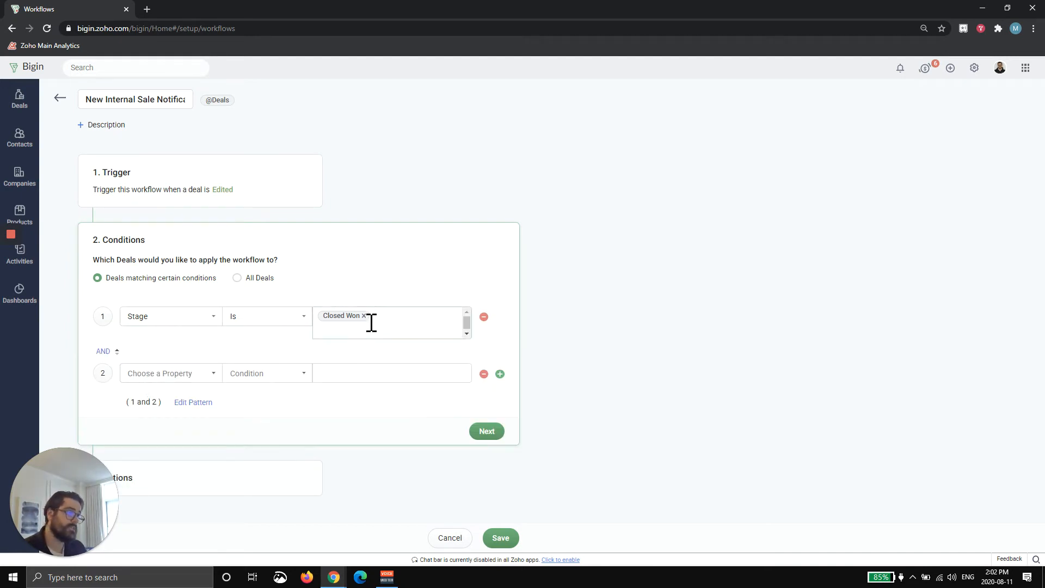
{"action": "left_click", "coordinate": [175, 375]}
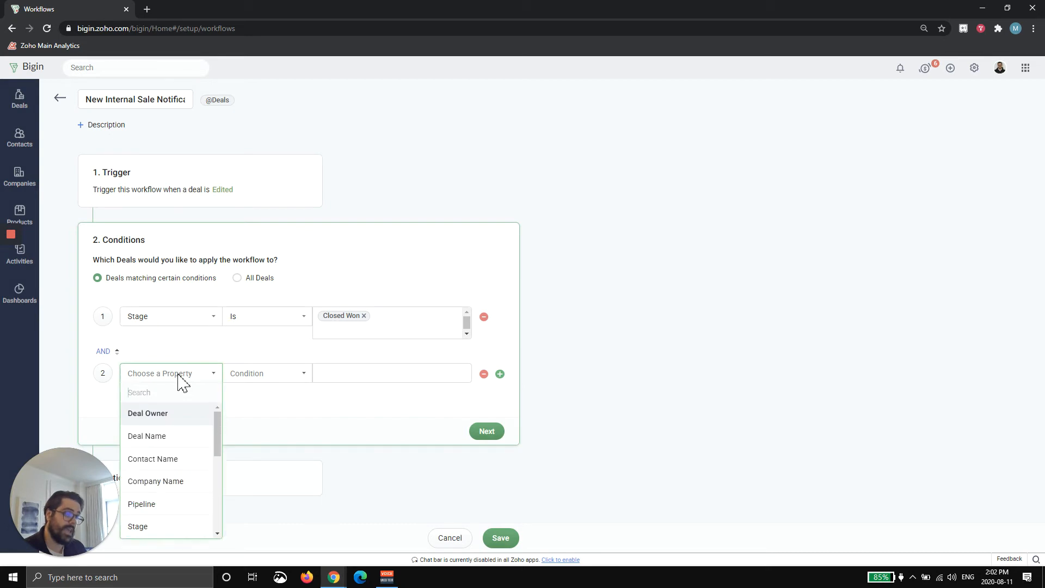
{"action": "left_click", "coordinate": [173, 511]}
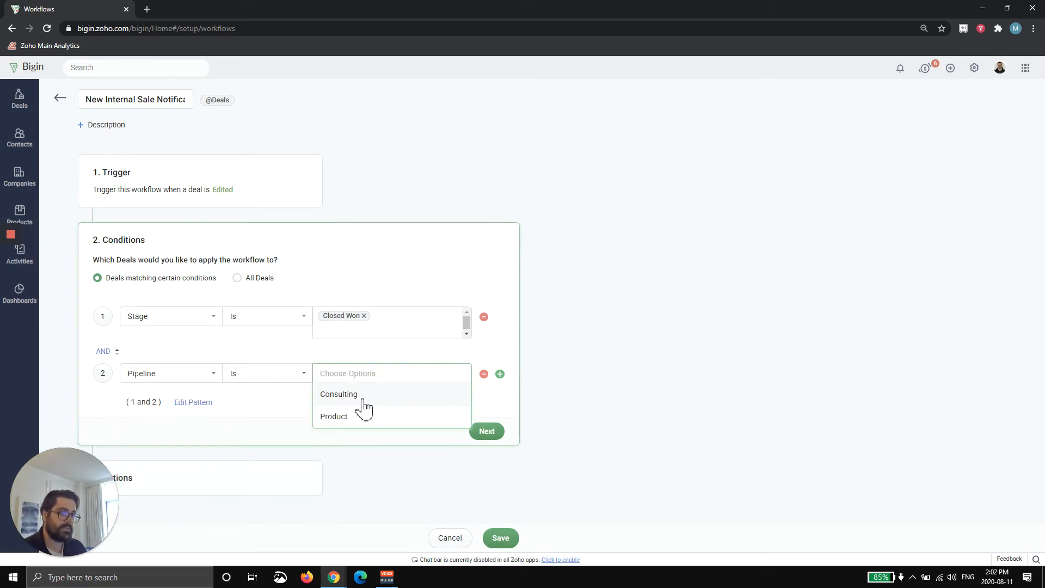
{"action": "left_click", "coordinate": [357, 395]}
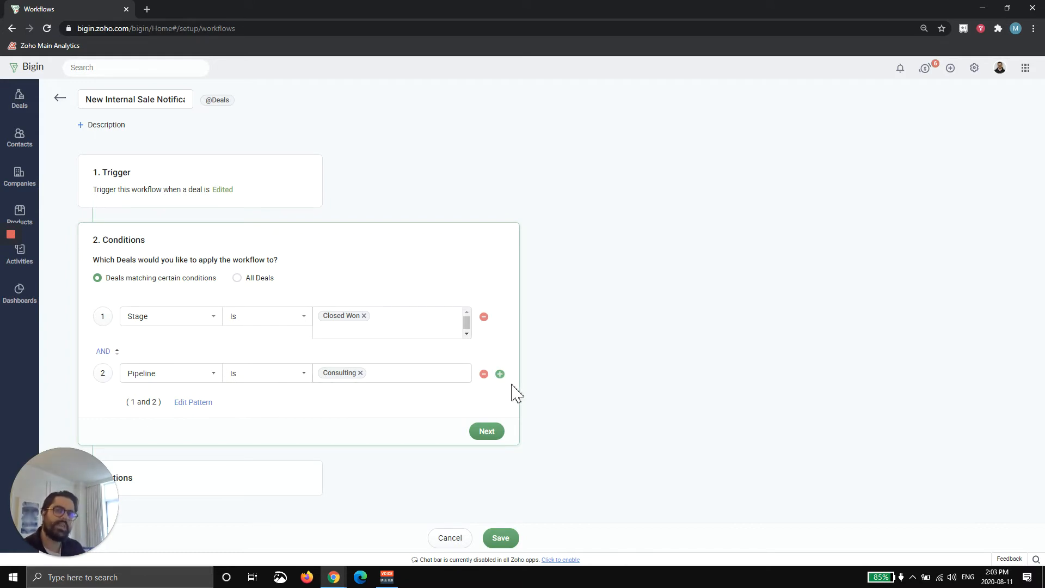
{"action": "left_click", "coordinate": [485, 431]}
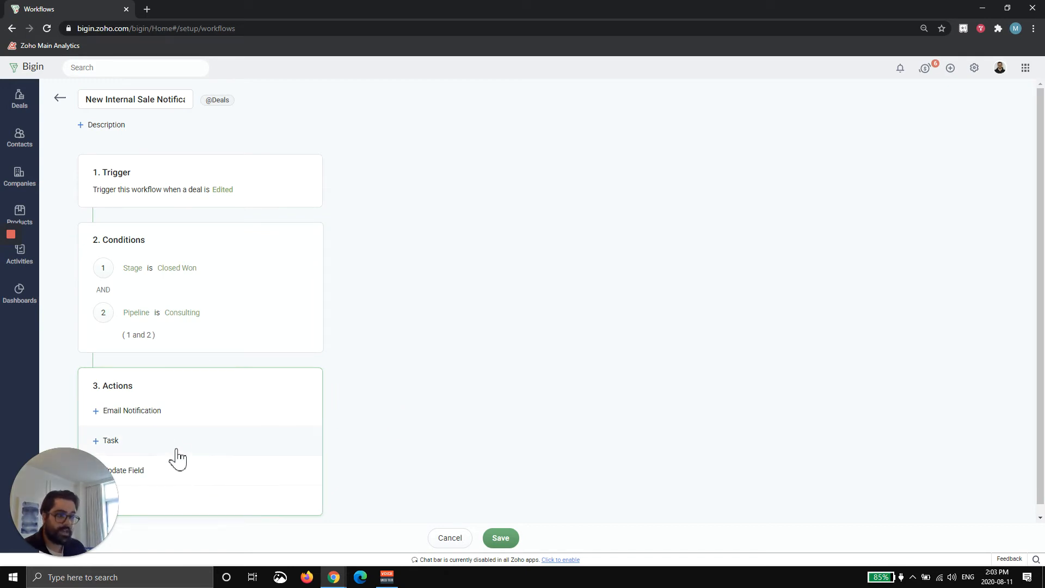
- Add an email notification action named "Internal Sales Notification" and choose the second listed user as its email recipient
{"action": "left_click", "coordinate": [172, 413]}
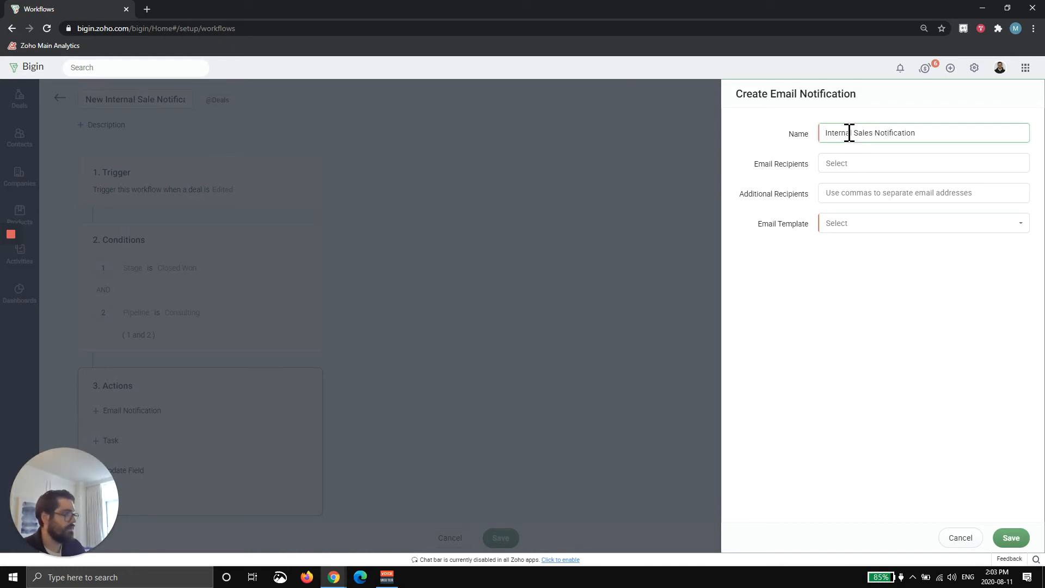
{"action": "left_click", "coordinate": [849, 163]}
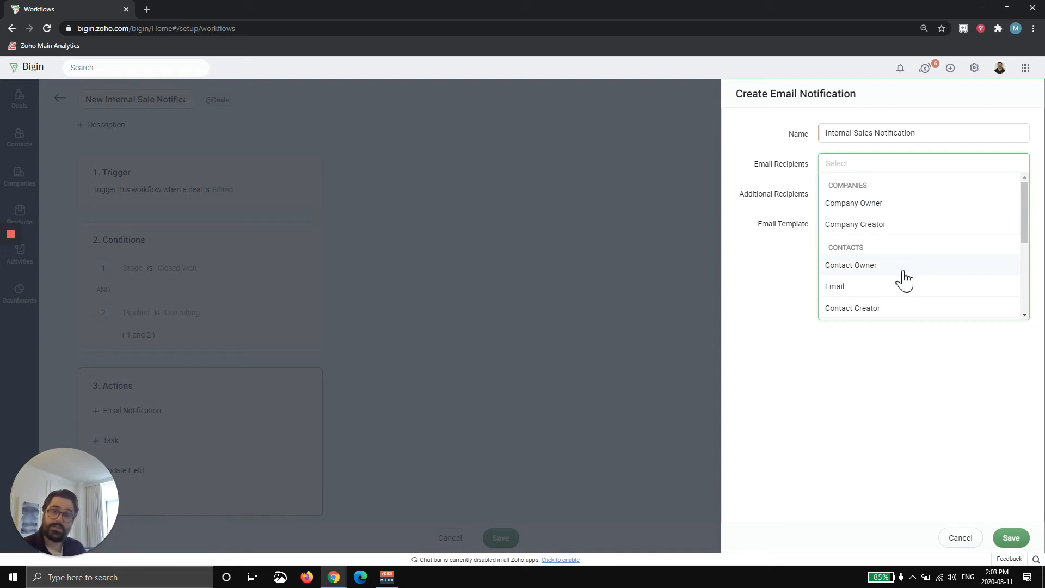
{"action": "scroll", "coordinate": [903, 280], "scroll_direction": "down", "scroll_amount": 1}
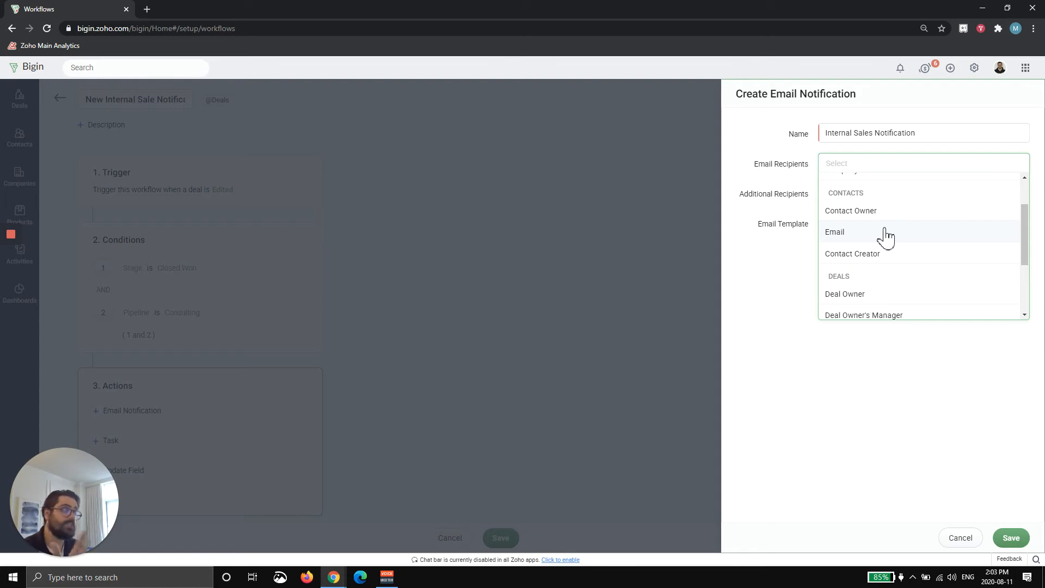
{"action": "scroll", "coordinate": [898, 262], "scroll_direction": "down", "scroll_amount": 1}
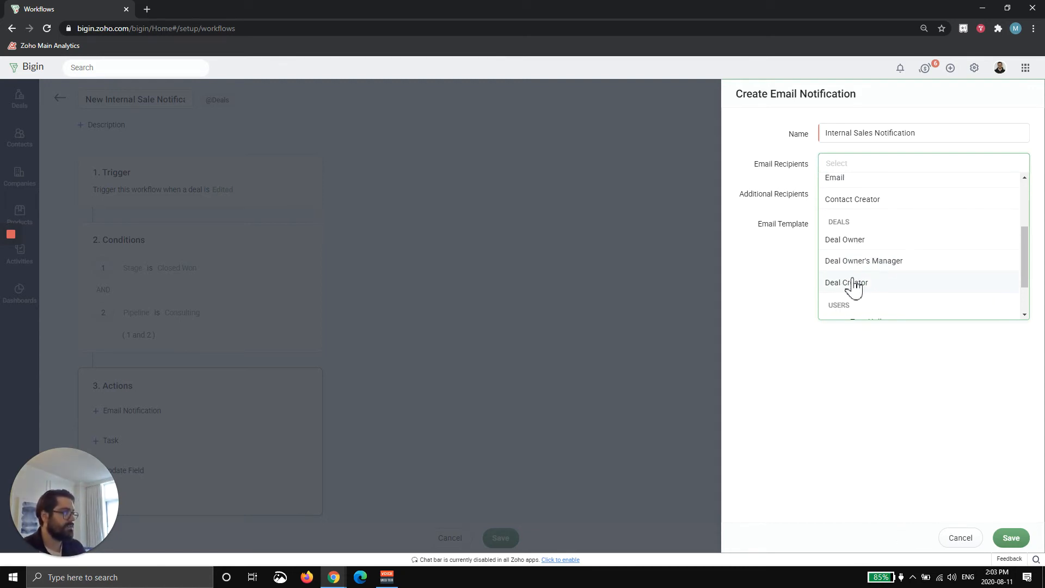
{"action": "scroll", "coordinate": [898, 291], "scroll_direction": "down", "scroll_amount": 1}
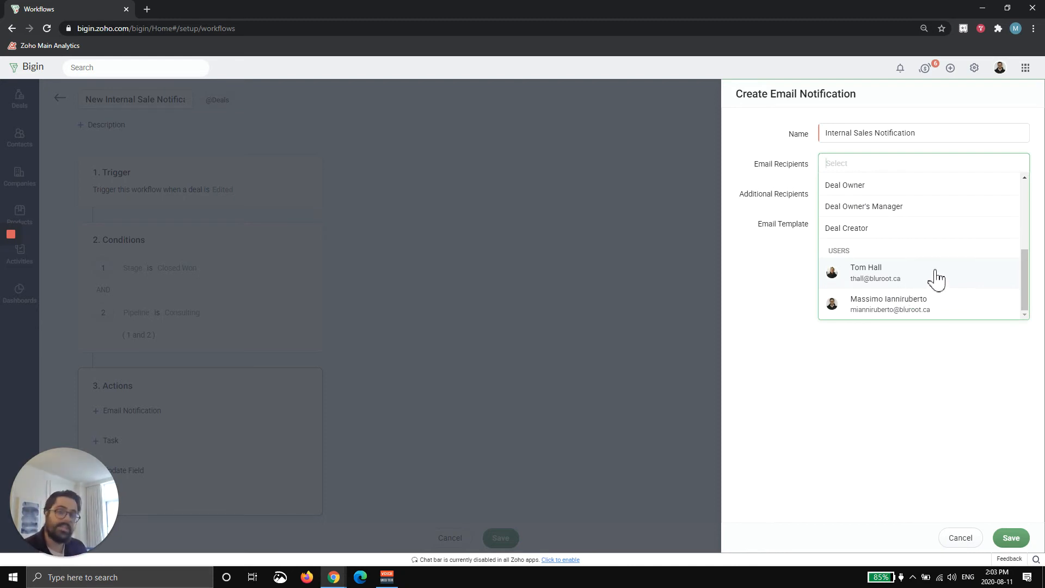
{"action": "scroll", "coordinate": [935, 274], "scroll_direction": "up", "scroll_amount": 2}
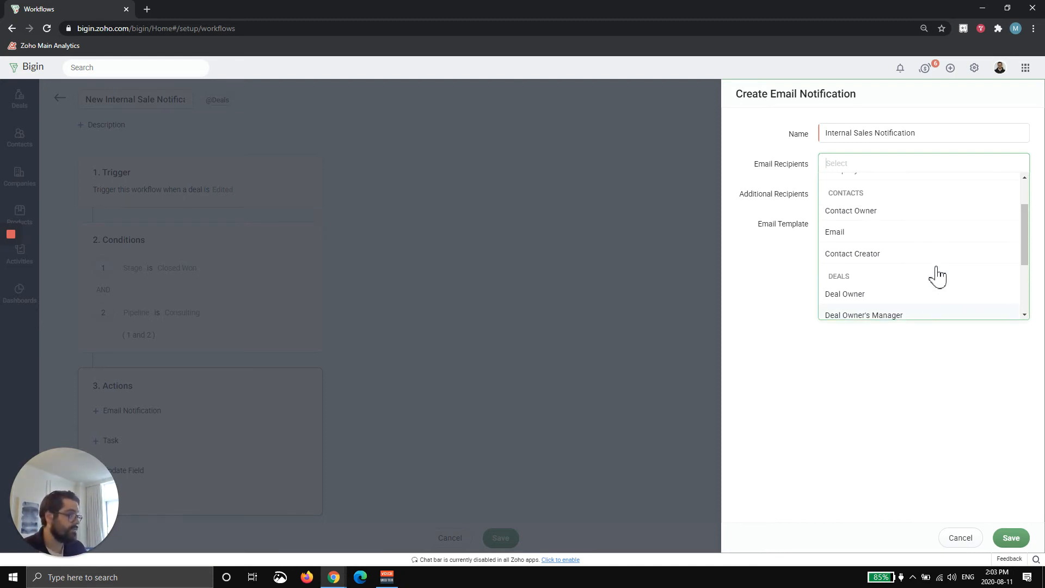
{"action": "scroll", "coordinate": [936, 274], "scroll_direction": "down", "scroll_amount": 2}
{"action": "left_click", "coordinate": [901, 298]}
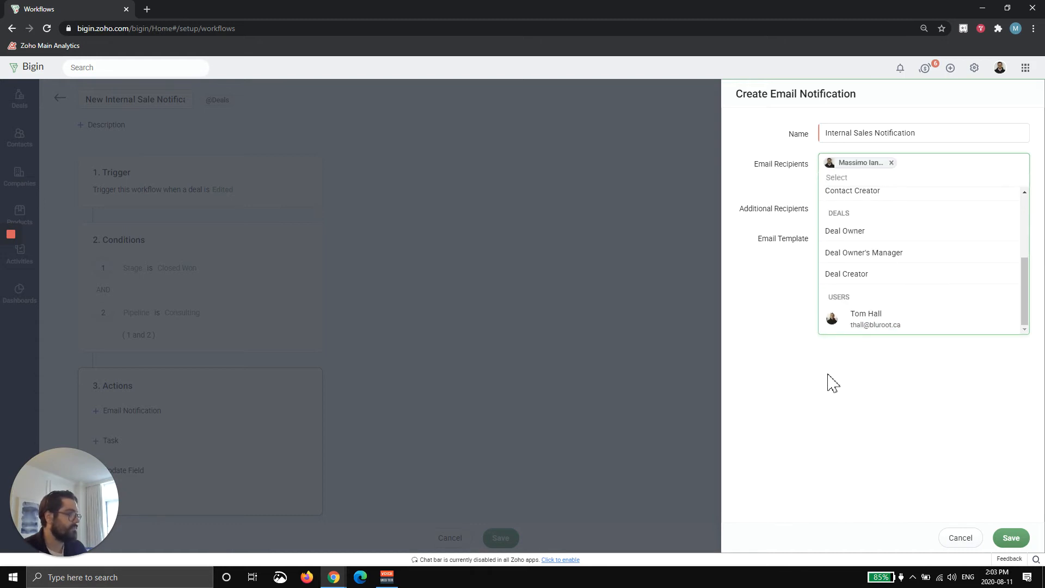
{"action": "left_click", "coordinate": [828, 381]}
{"action": "left_click", "coordinate": [858, 178]}
{"action": "scroll", "coordinate": [868, 268], "scroll_direction": "up", "scroll_amount": 3}
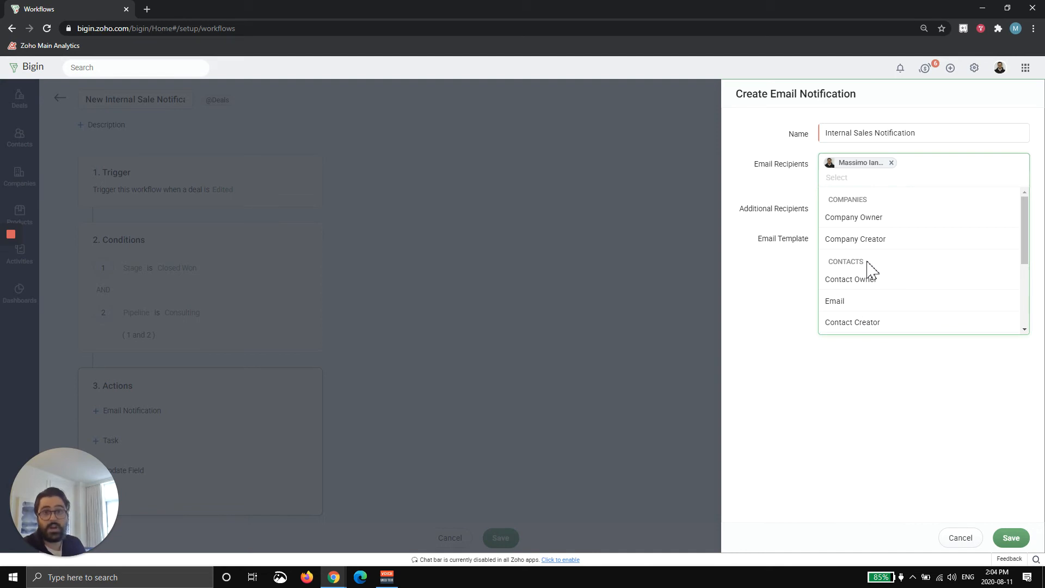
{"action": "scroll", "coordinate": [878, 248], "scroll_direction": "down", "scroll_amount": 1}
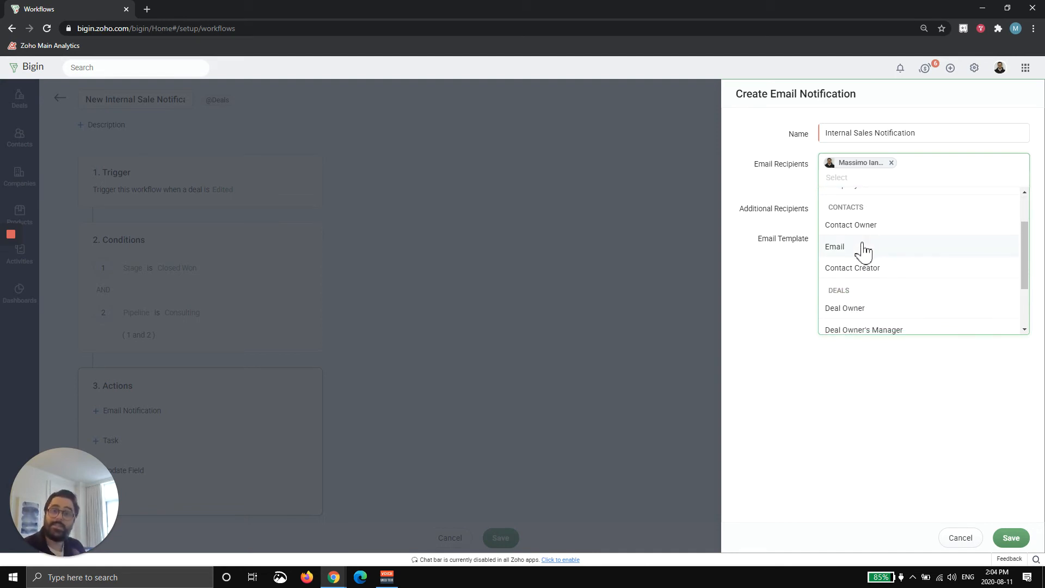
{"action": "left_click", "coordinate": [763, 316]}
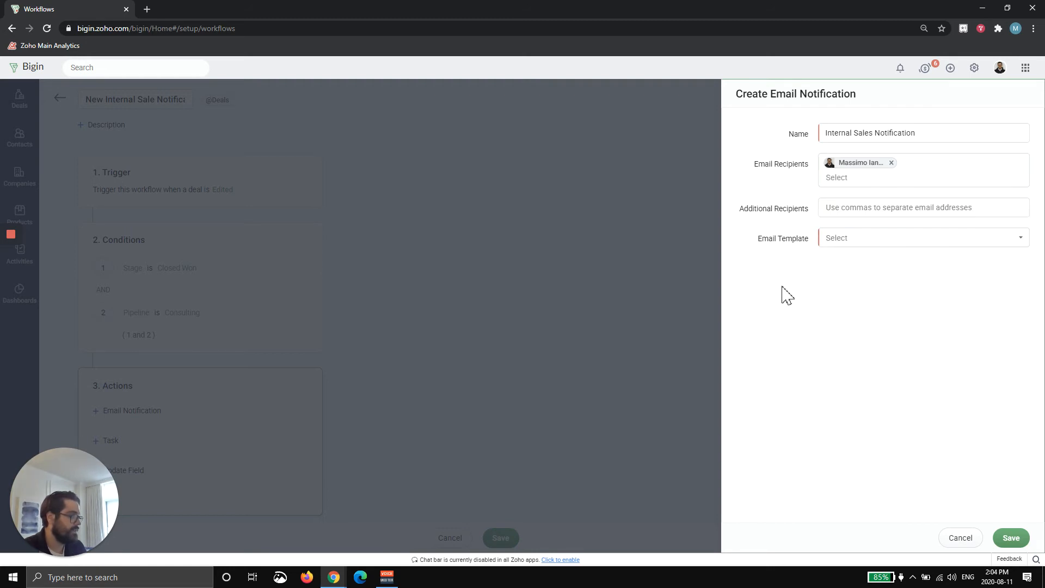
- Assign the "Automated Deal Notification" template to the email notification, then save the notification and the workflow
{"action": "left_click", "coordinate": [861, 209]}
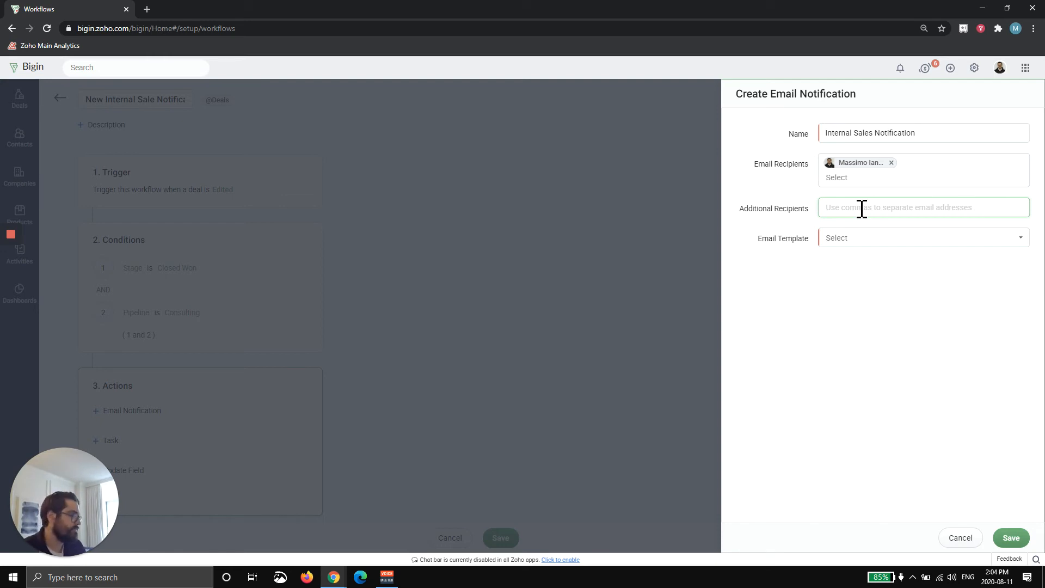
{"action": "left_click", "coordinate": [854, 237]}
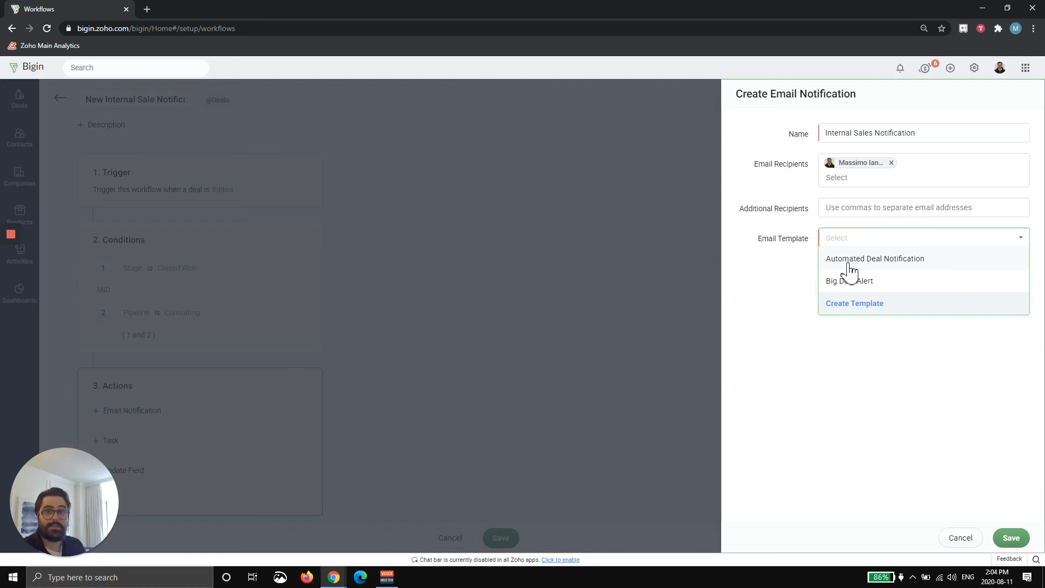
{"action": "left_click", "coordinate": [859, 259]}
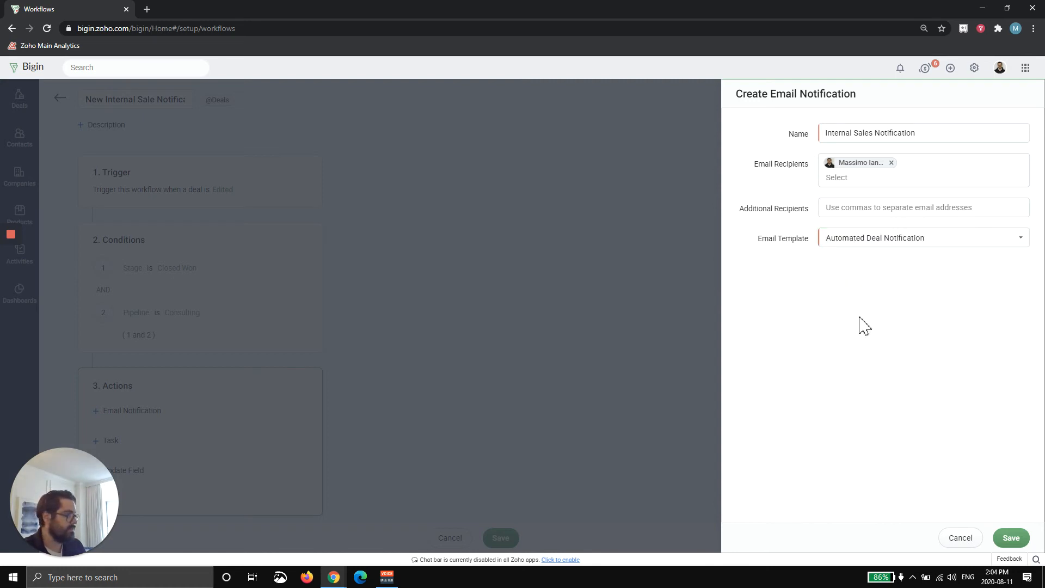
{"action": "left_click", "coordinate": [1011, 537]}
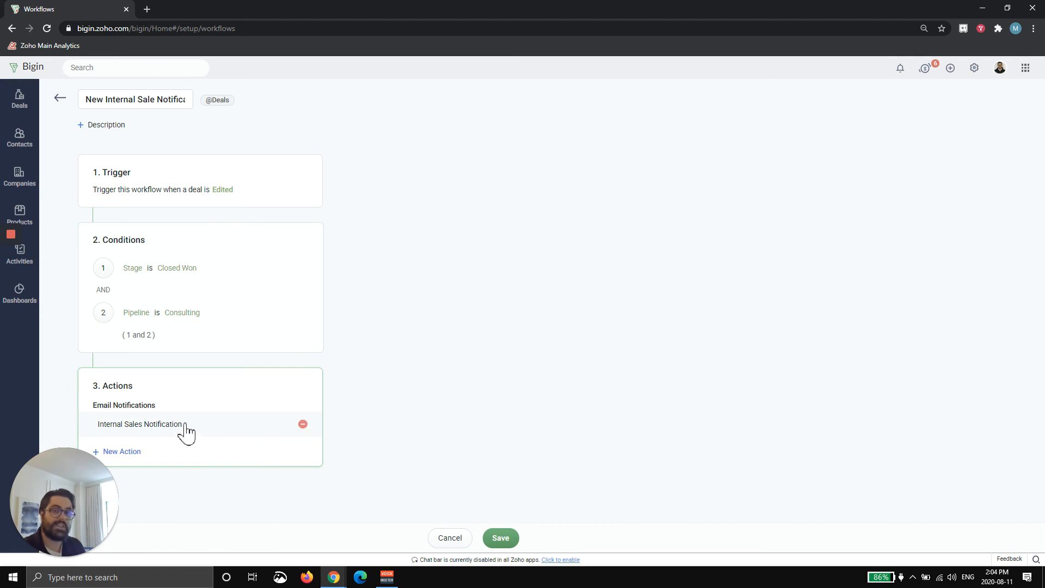
{"action": "left_click", "coordinate": [498, 539]}
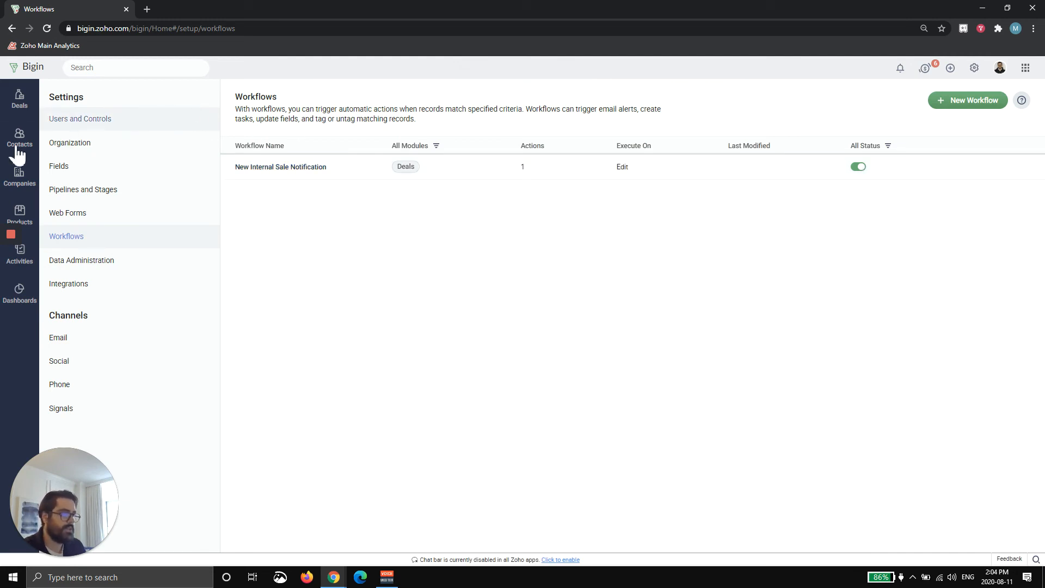
- Start a new deal named "Testing Deal For Youtube" with BluRoot as the company and fill in its contact name
{"action": "left_click", "coordinate": [17, 101]}
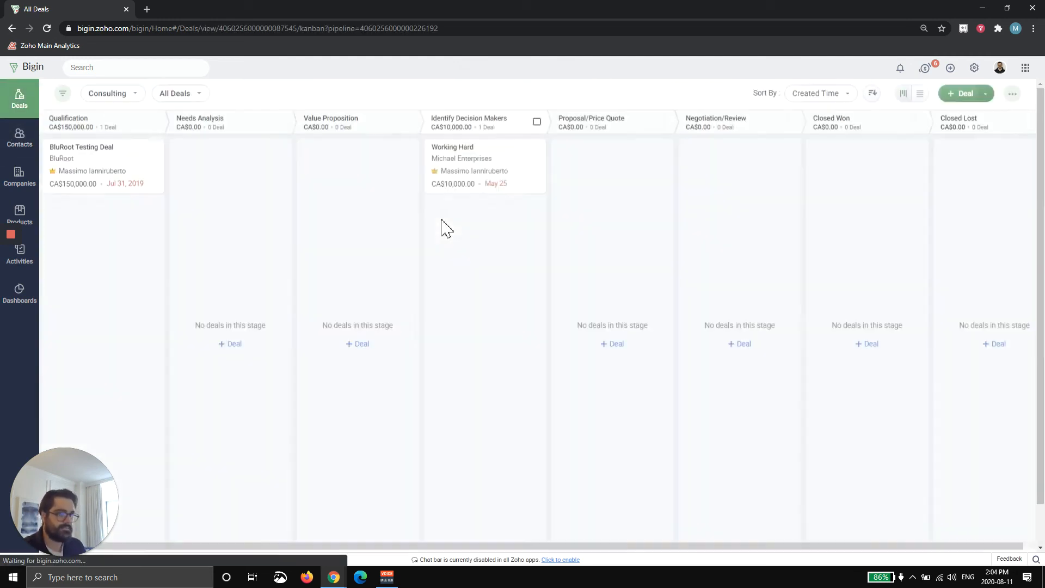
{"action": "left_click", "coordinate": [974, 96]}
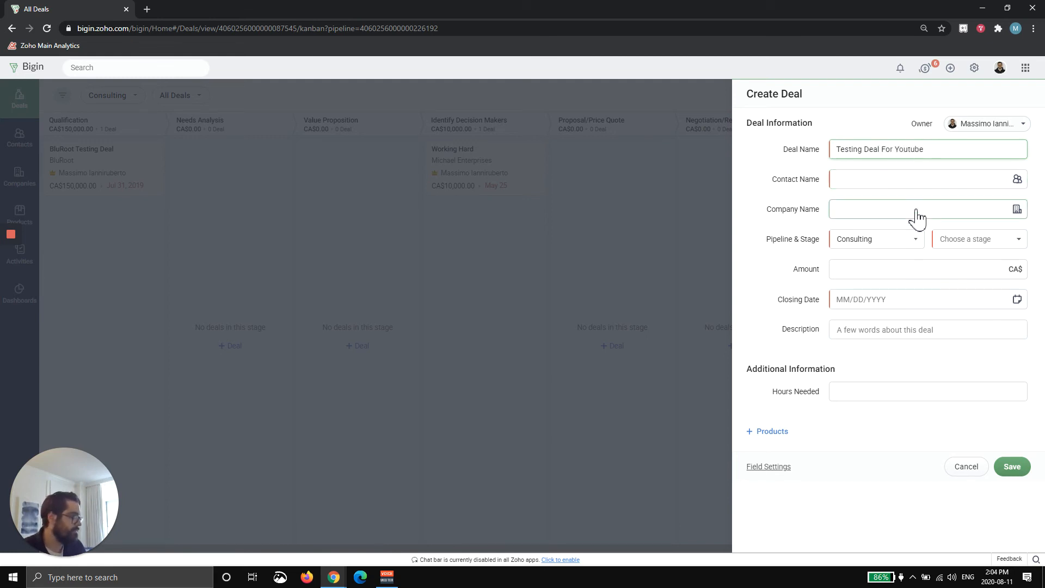
{"action": "left_click", "coordinate": [1015, 211]}
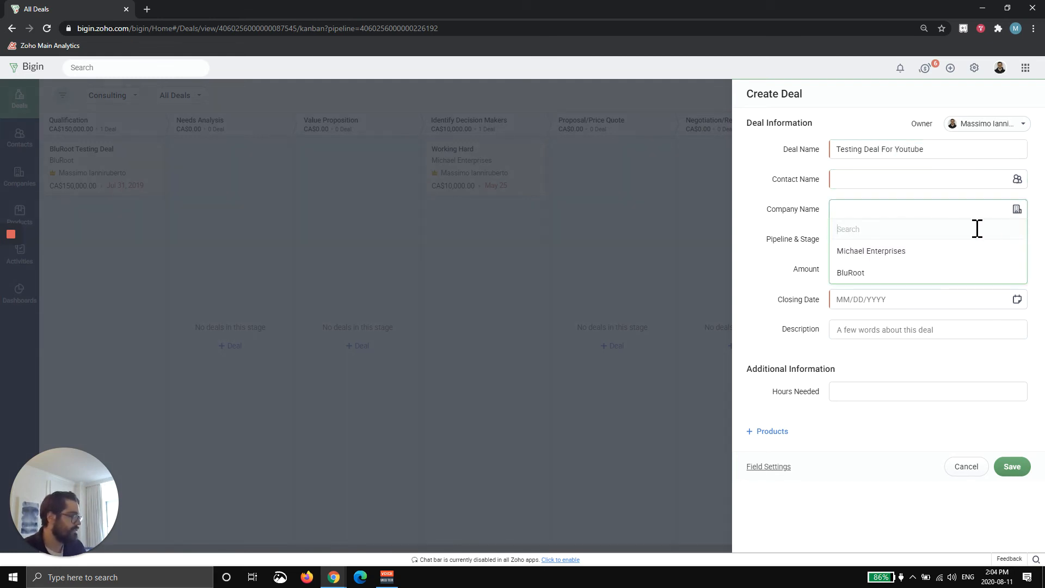
{"action": "left_click", "coordinate": [863, 273]}
{"action": "left_click", "coordinate": [1015, 179]}
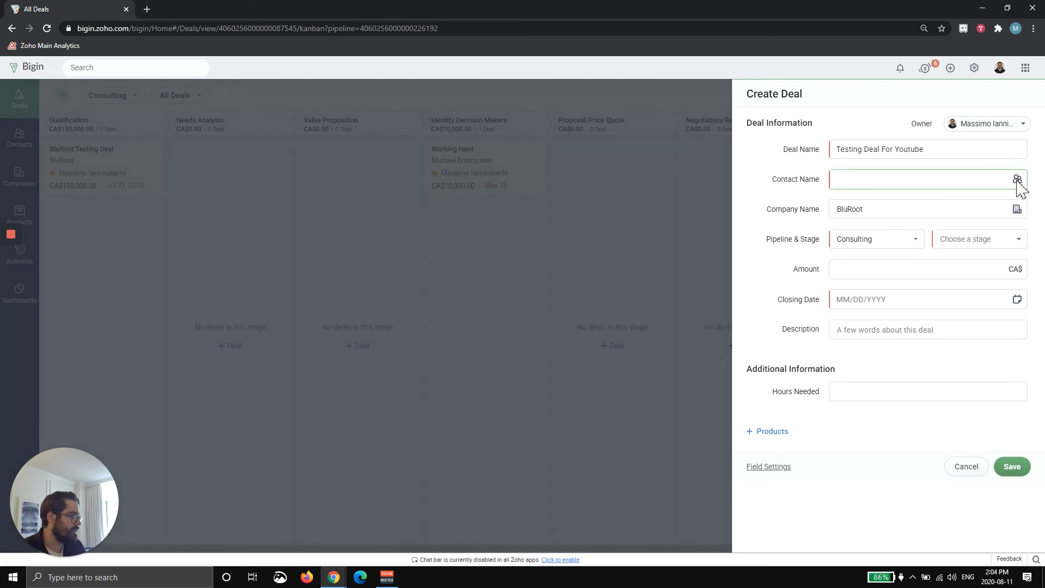
{"action": "left_click", "coordinate": [856, 223]}
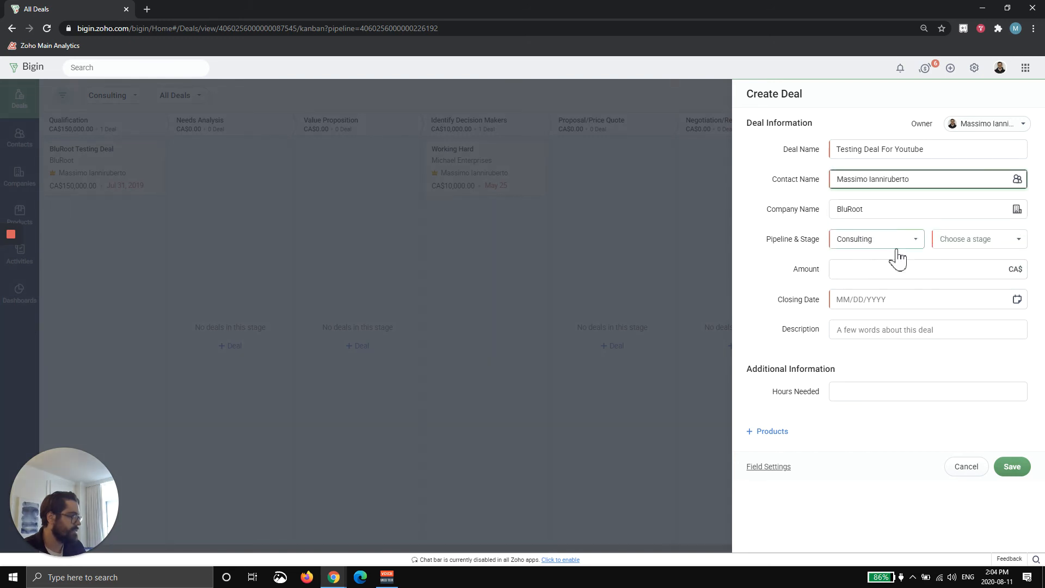
- Set the deal's Consulting stage to Proposal/Price Quote, amount to 1000 and closing date to August 11, 2020, and save it
{"action": "left_click_drag", "start_coordinate": [765, 240], "coordinate": [814, 239]}
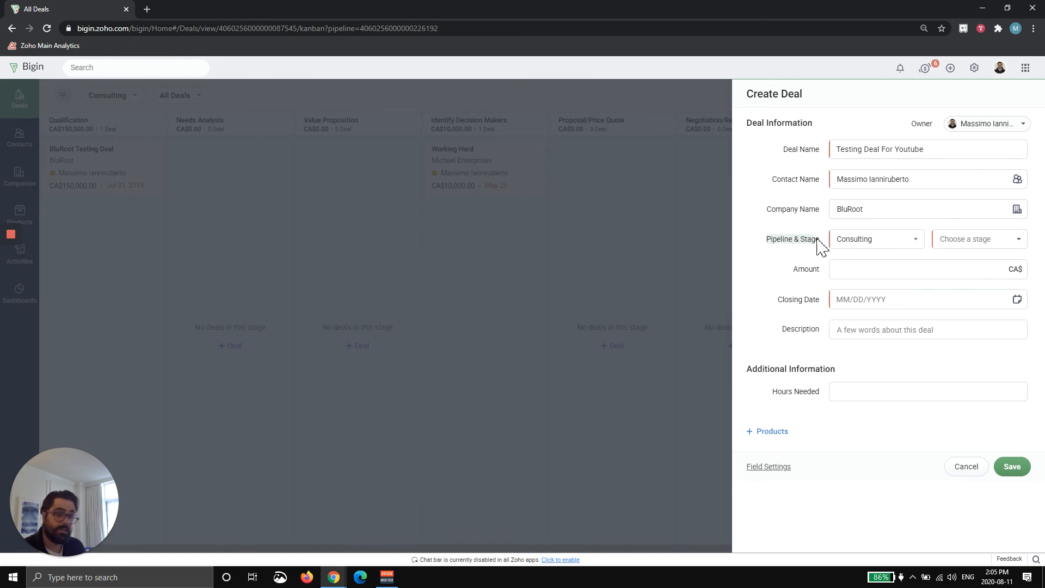
{"action": "left_click", "coordinate": [998, 244]}
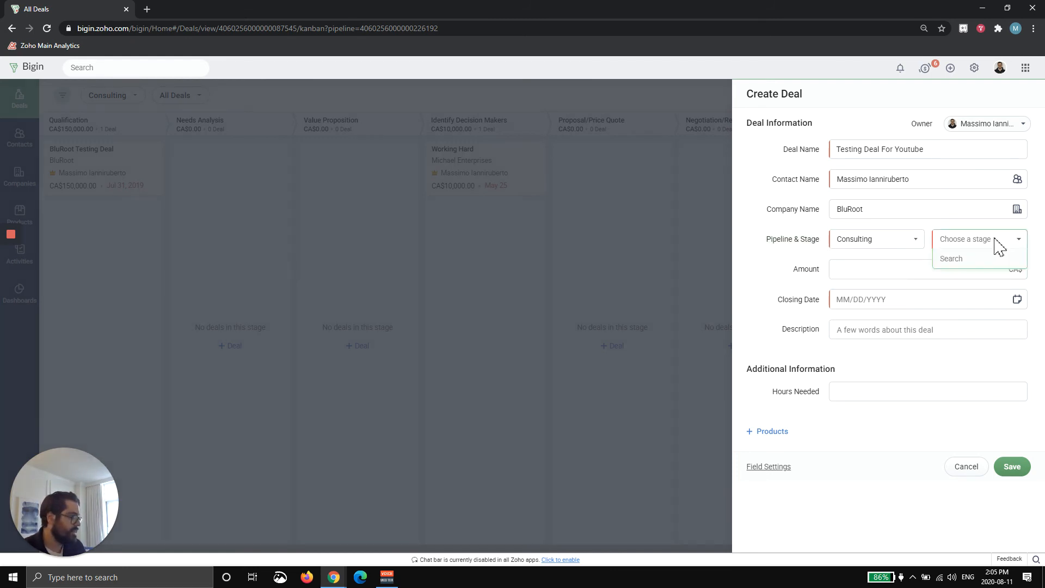
{"action": "left_click", "coordinate": [977, 384]}
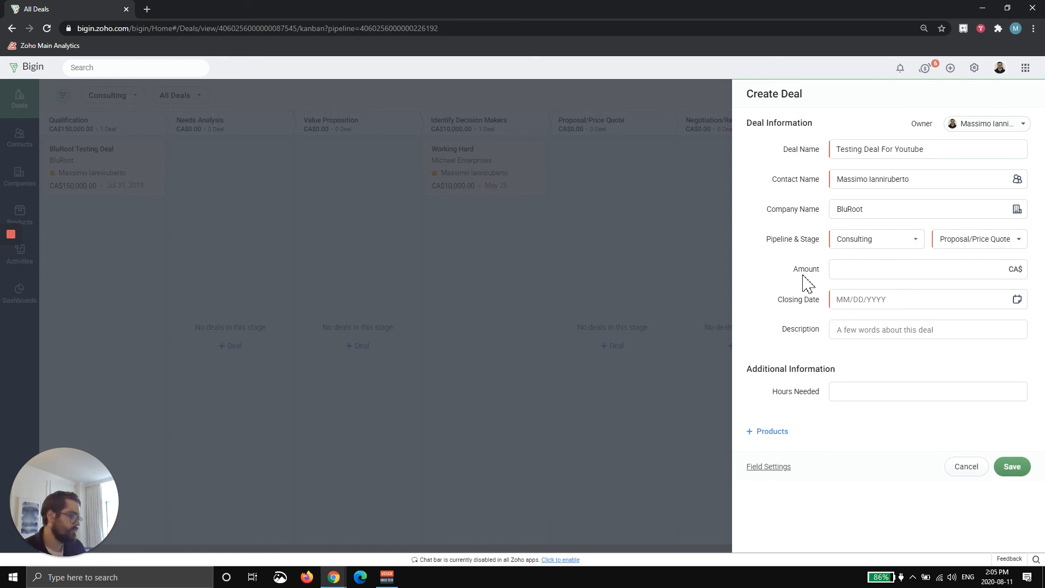
{"action": "left_click", "coordinate": [914, 272]}
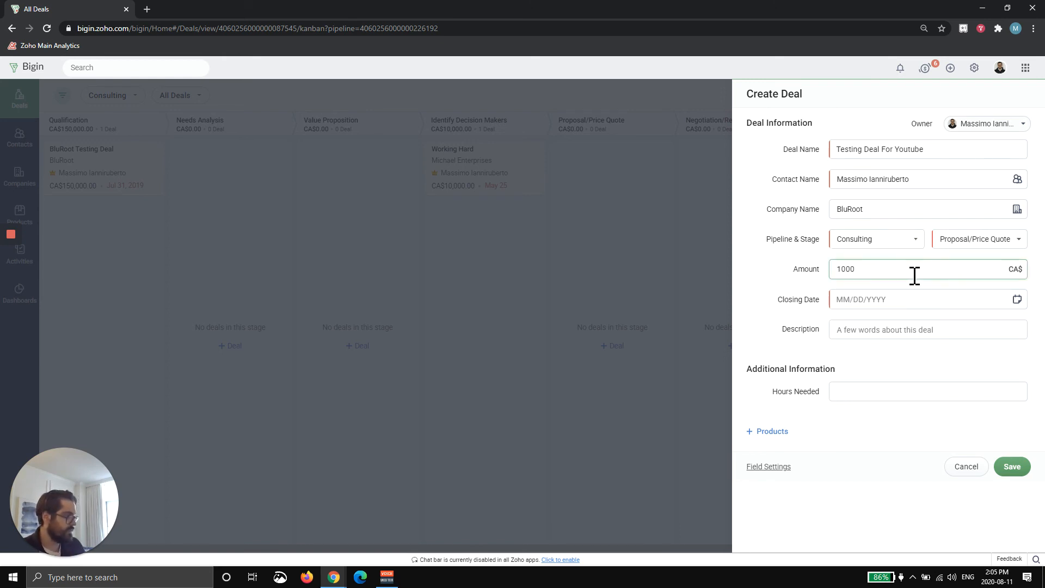
{"action": "left_click", "coordinate": [904, 300]}
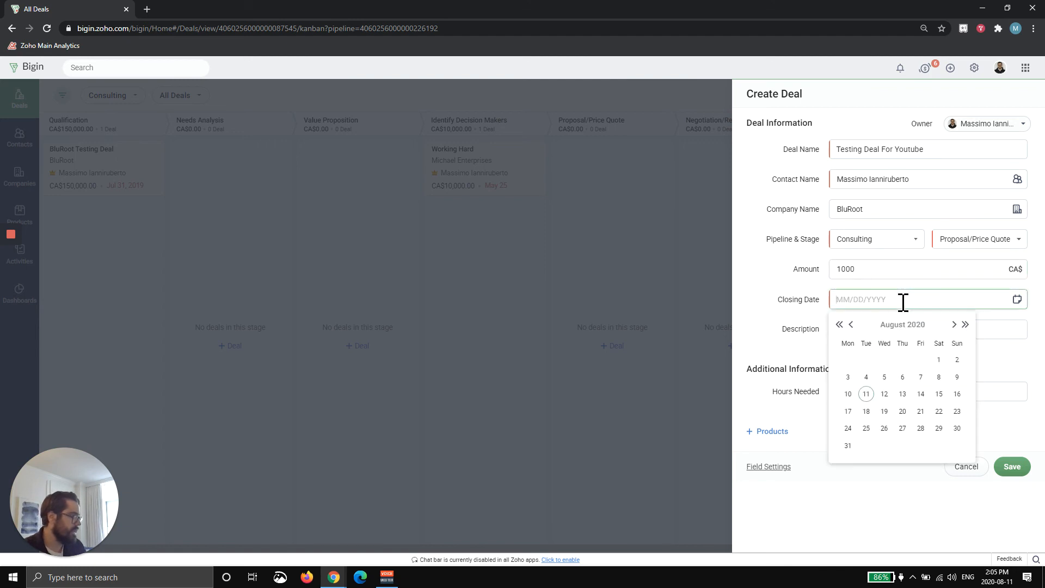
{"action": "left_click", "coordinate": [866, 394]}
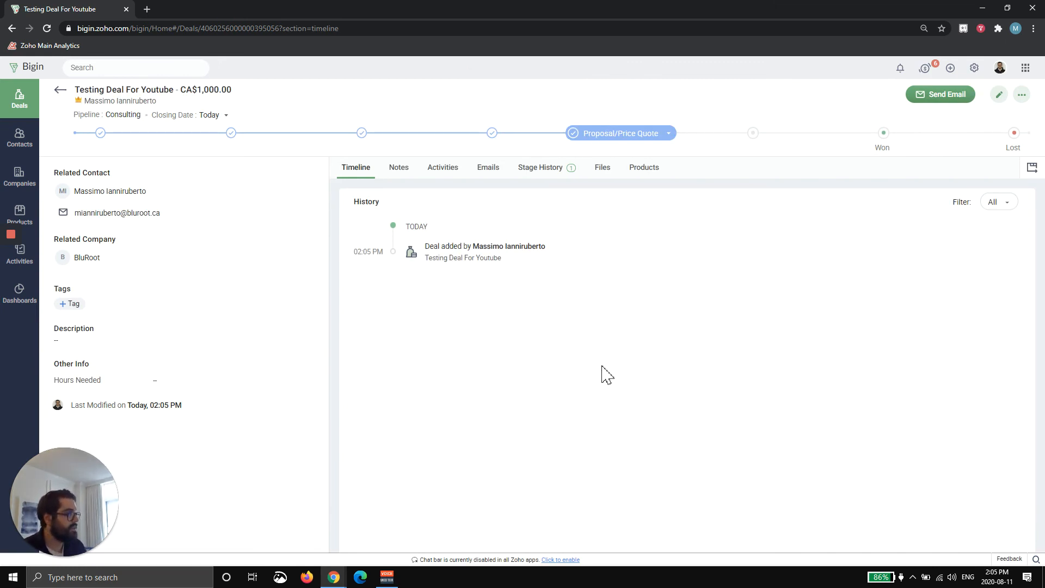
- Mark the test deal as Closed Won and reload it to check its timeline for the workflow email
{"action": "left_click", "coordinate": [883, 133]}
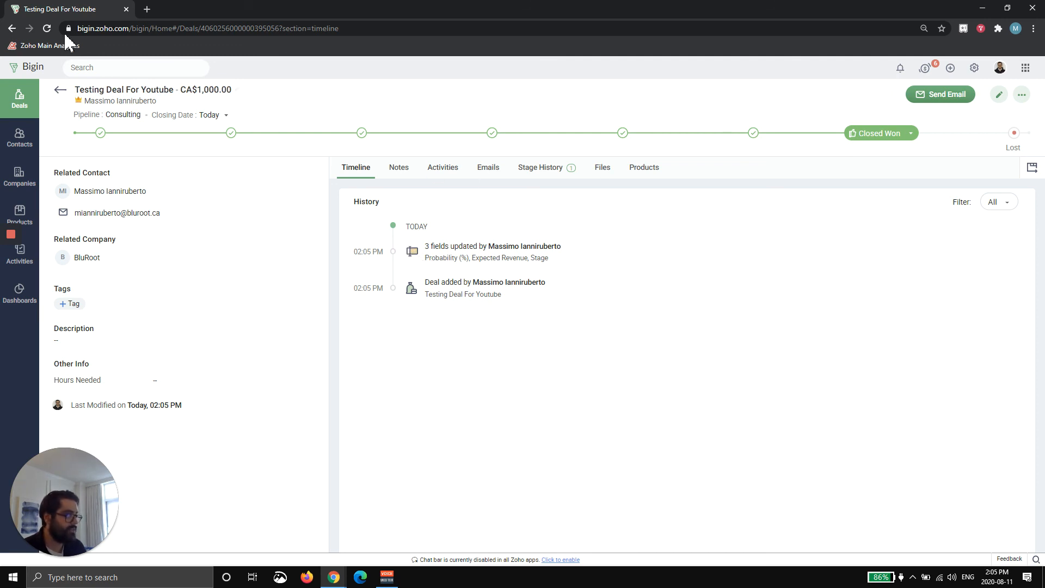
{"action": "left_click", "coordinate": [46, 28]}
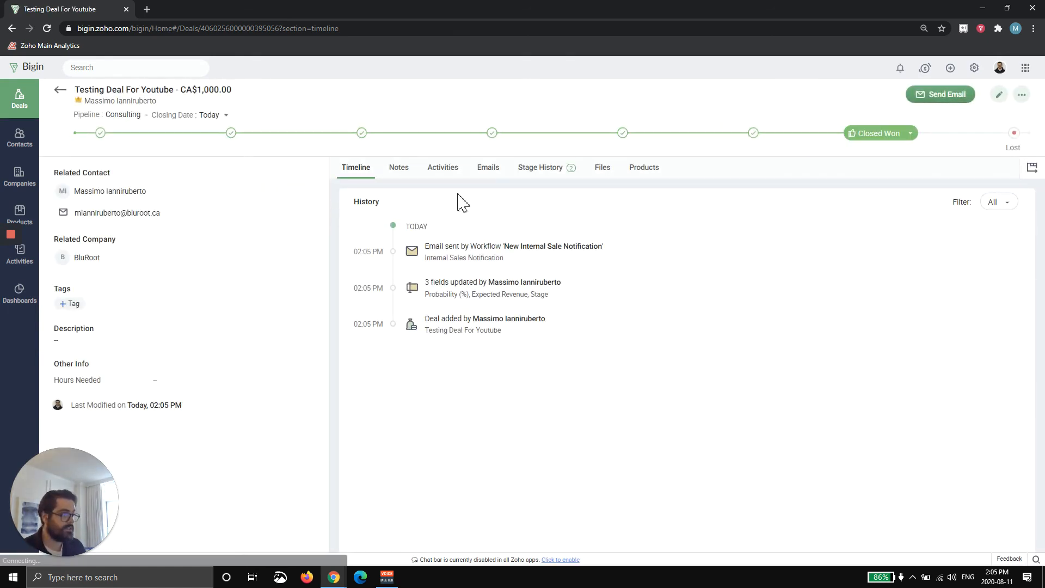
{"action": "left_click_drag", "start_coordinate": [609, 250], "coordinate": [342, 264]}
{"action": "left_click", "coordinate": [376, 261]}
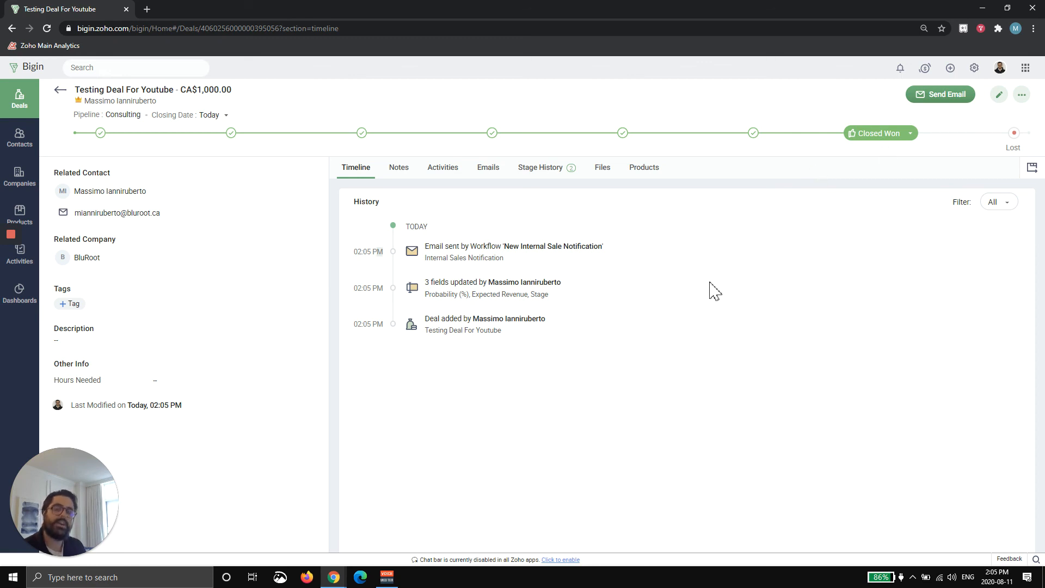
- Move the deal back to Negotiation/Review, mark it Closed Won again and reload it to check for a repeat email
{"action": "left_click", "coordinate": [755, 135]}
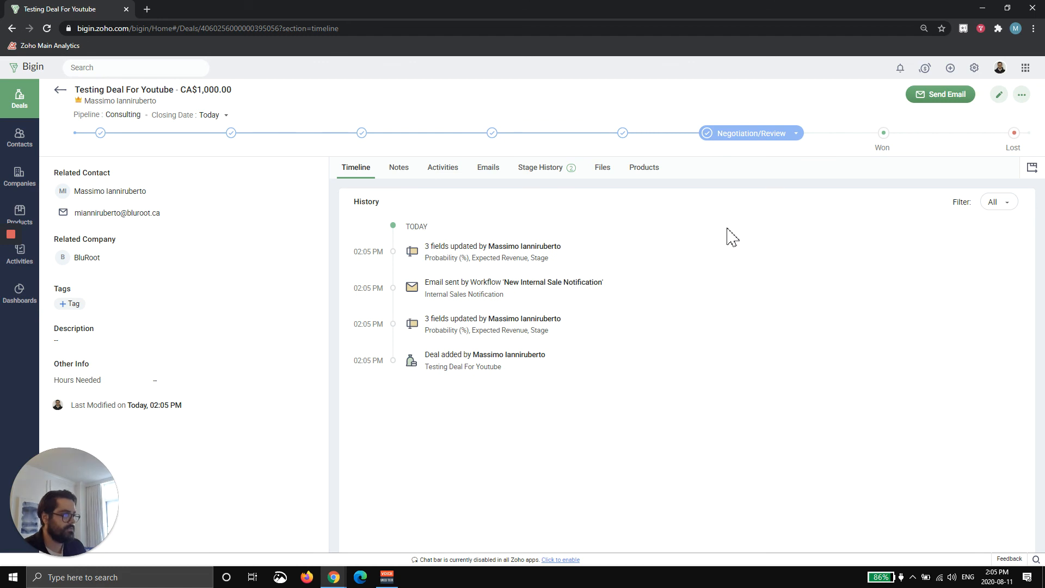
{"action": "left_click", "coordinate": [882, 137]}
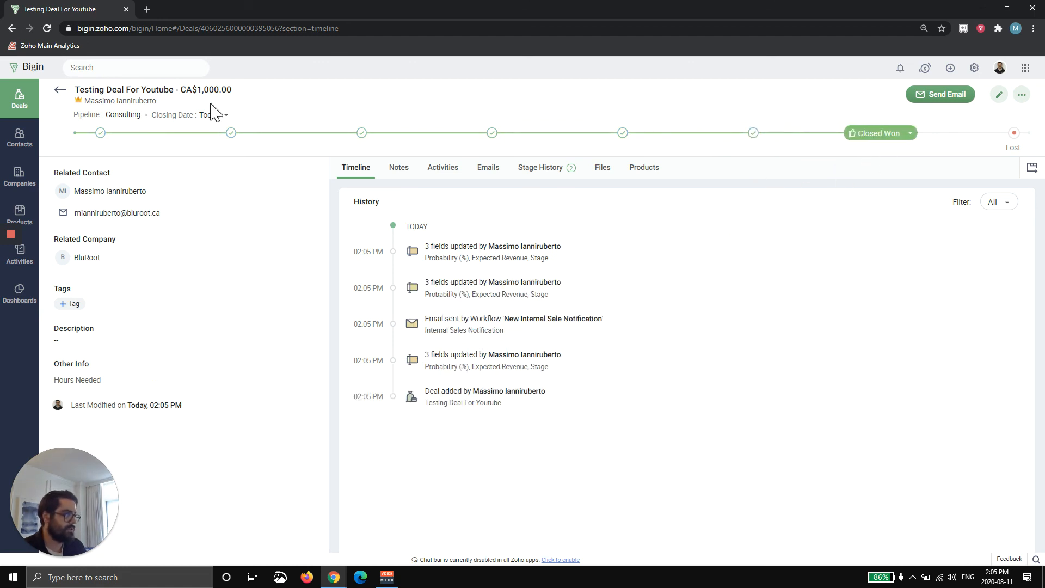
{"action": "left_click", "coordinate": [47, 28]}
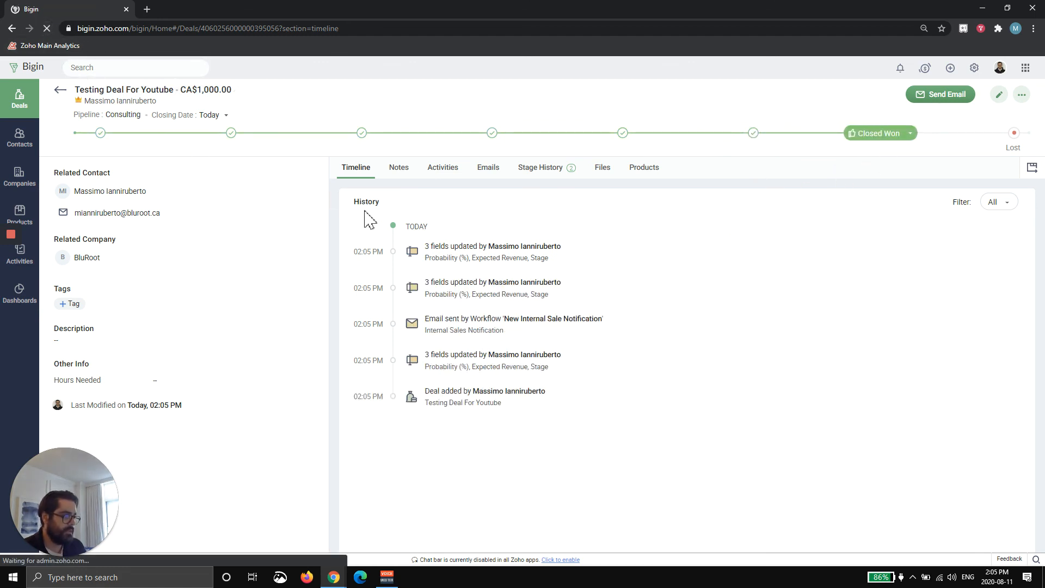